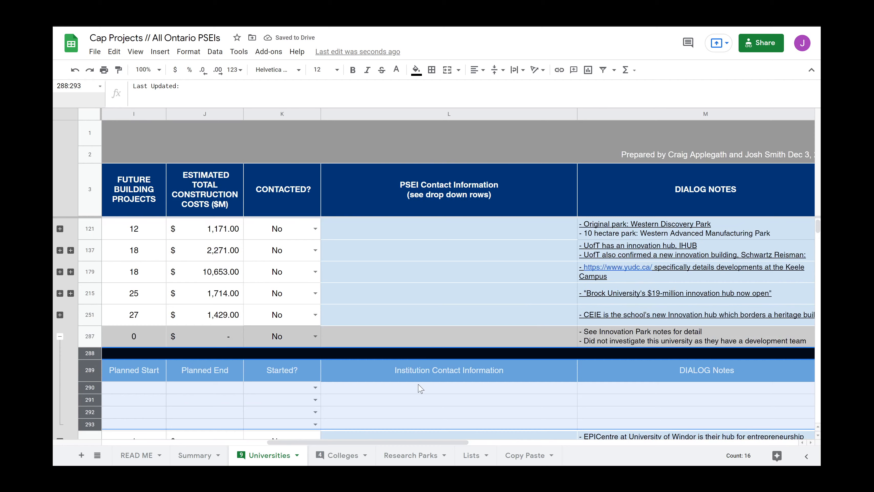
Examine the Queens University row and the empty pipeline project table beneath it.
{"action": "left_click", "coordinate": [418, 386]}
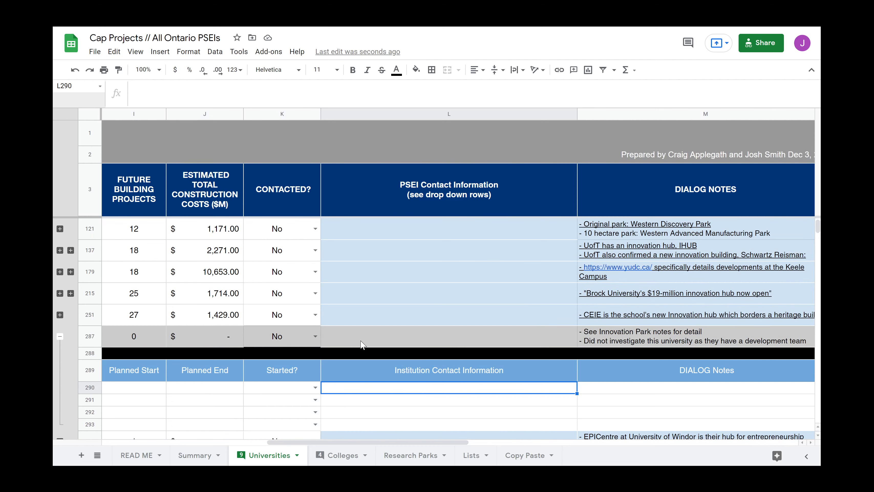
{"action": "scroll", "coordinate": [368, 400], "scroll_direction": "left", "scroll_amount": 10}
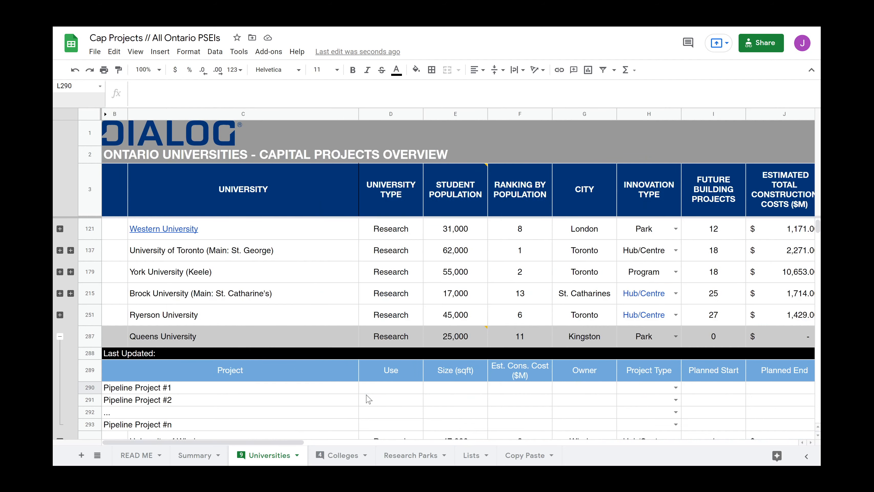
{"action": "left_click", "coordinate": [166, 342]}
{"action": "left_click", "coordinate": [114, 337]}
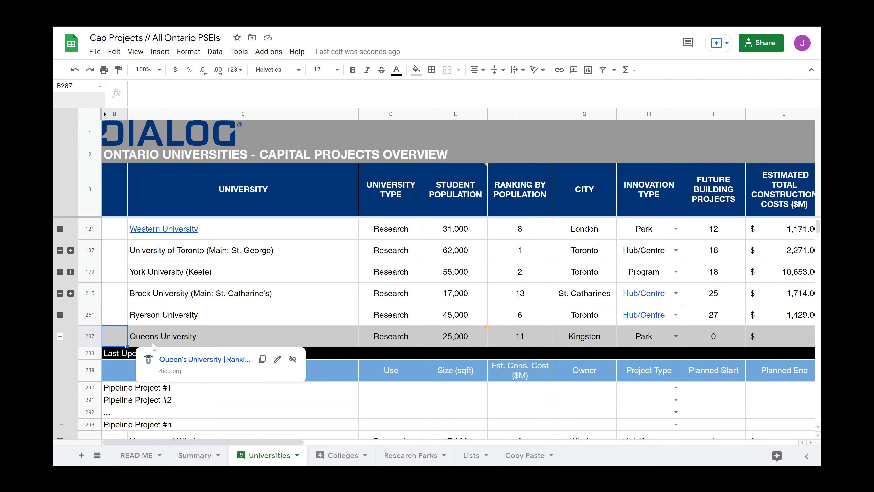
{"action": "left_click", "coordinate": [154, 343]}
{"action": "left_click", "coordinate": [416, 388]}
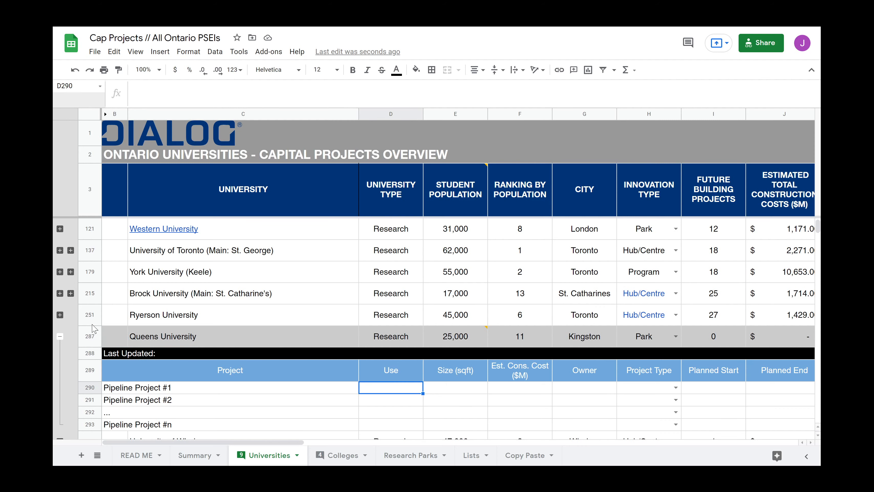
{"action": "left_click_drag", "start_coordinate": [126, 336], "coordinate": [730, 345]}
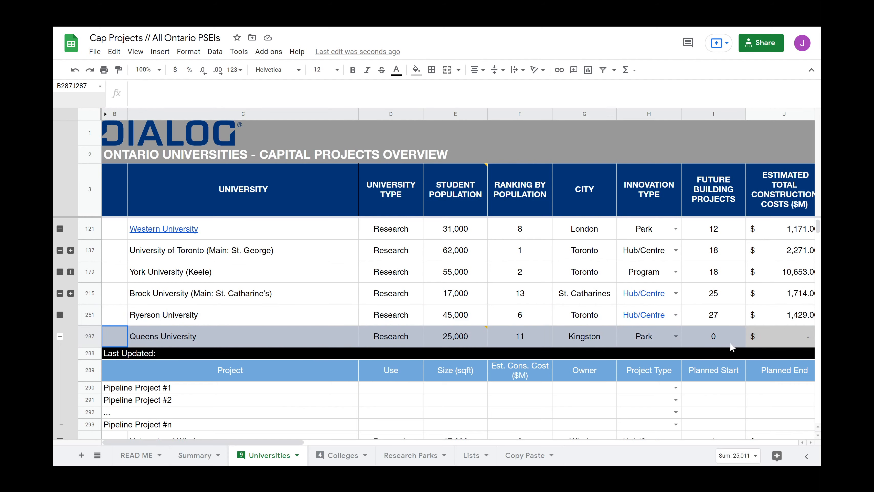
{"action": "scroll", "coordinate": [462, 418], "scroll_direction": "right", "scroll_amount": 1}
{"action": "scroll", "coordinate": [462, 418], "scroll_direction": "right", "scroll_amount": 5}
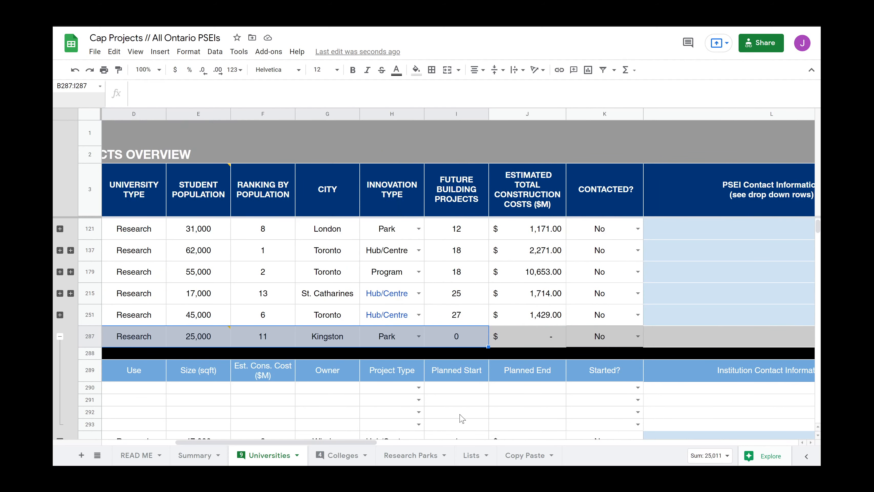
{"action": "scroll", "coordinate": [507, 418], "scroll_direction": "right", "scroll_amount": 2}
Enter a sample contact name followed by "| Person at Queen's" as the institution contact for Pipeline Project #1.
{"action": "left_click", "coordinate": [565, 378]}
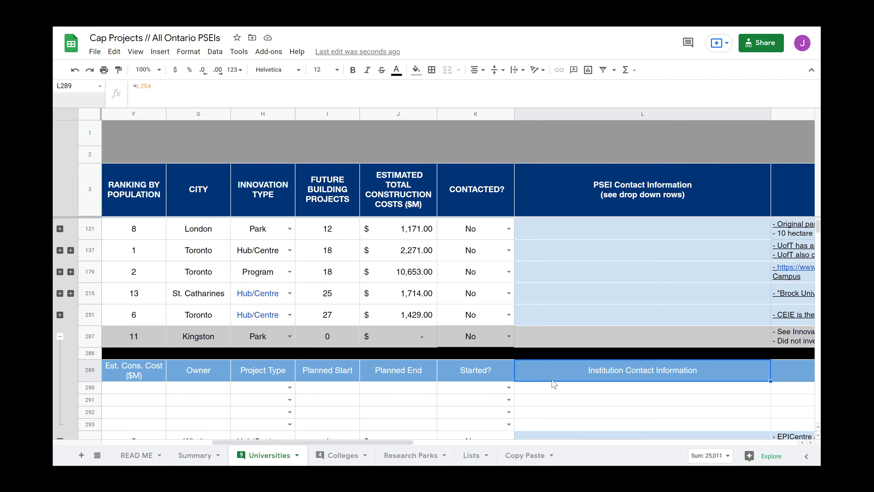
{"action": "left_click", "coordinate": [554, 388]}
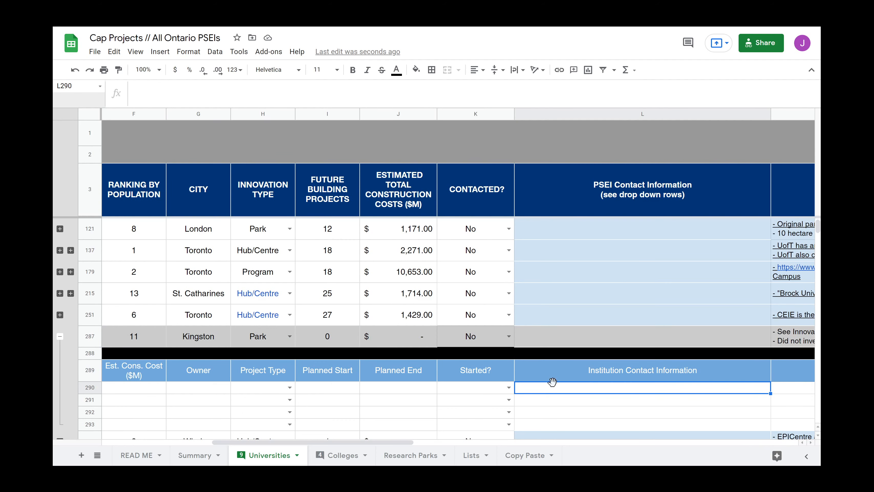
{"action": "type", "text": "John Doe "}
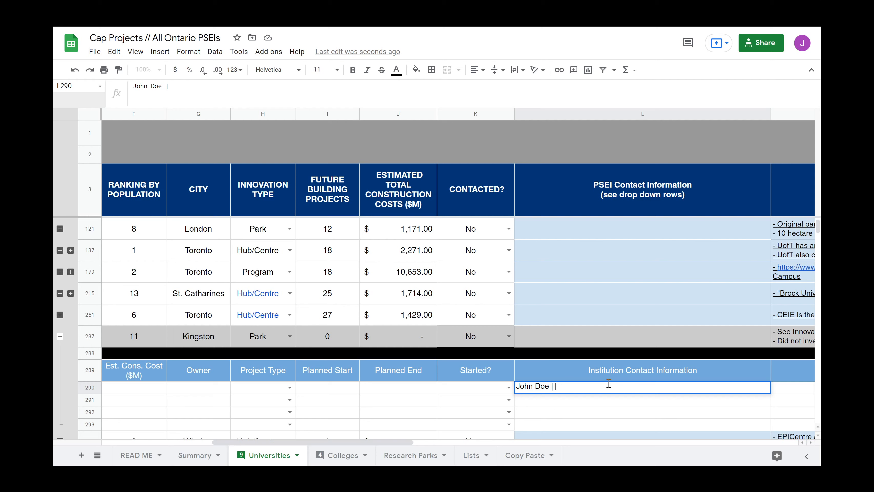
{"action": "type", "text": "| Person at Queens'"}
{"action": "type", "text": "'"}
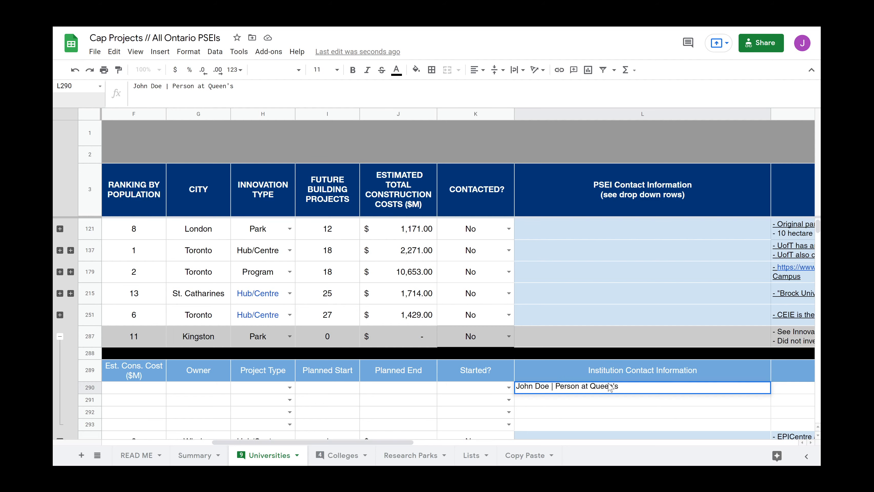
{"action": "key", "text": "Return"}
Review the Queens University cost, contact and future project cells against the first pipeline project's contact and size cells.
{"action": "left_click_drag", "start_coordinate": [525, 339], "coordinate": [434, 339]}
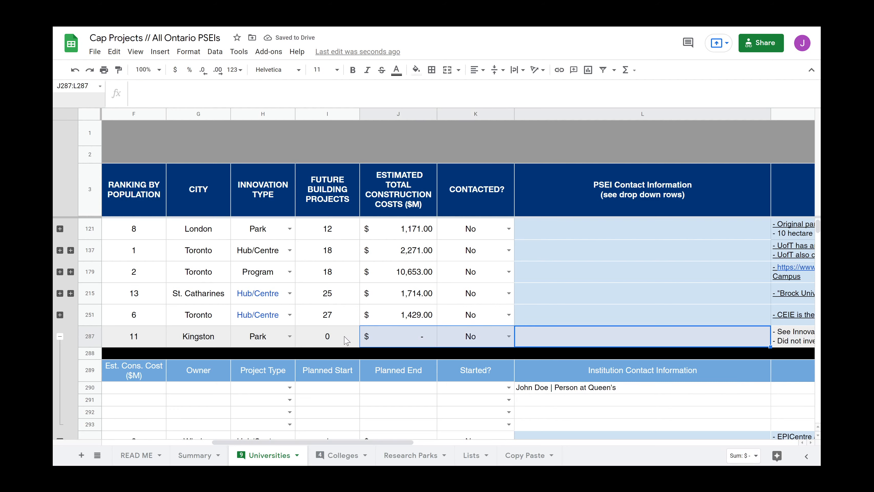
{"action": "left_click", "coordinate": [554, 390]}
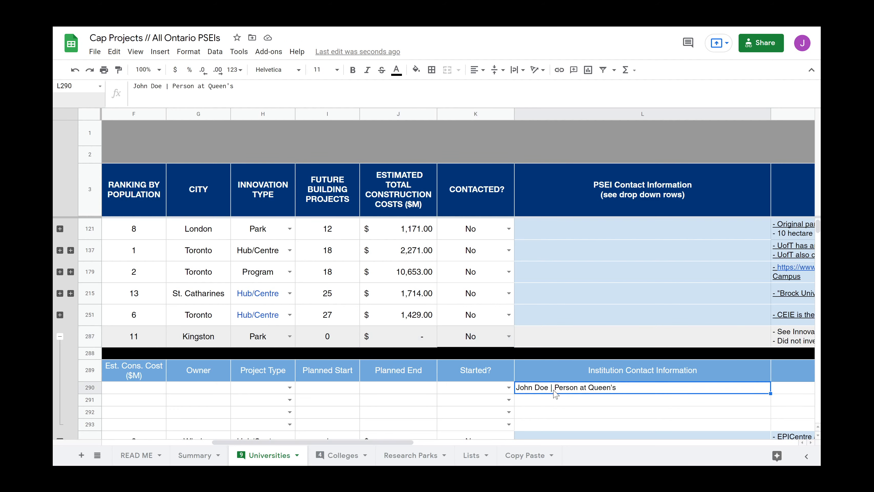
{"action": "scroll", "coordinate": [230, 378], "scroll_direction": "left", "scroll_amount": 5}
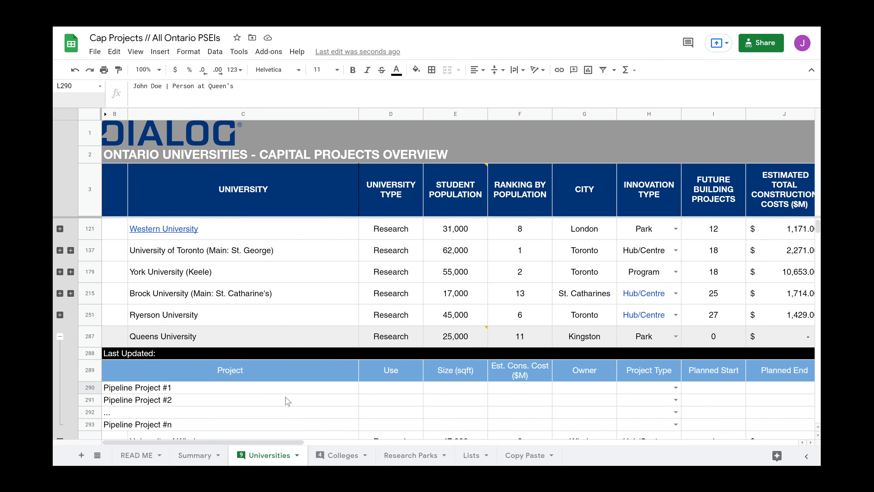
{"action": "scroll", "coordinate": [288, 401], "scroll_direction": "right", "scroll_amount": 5}
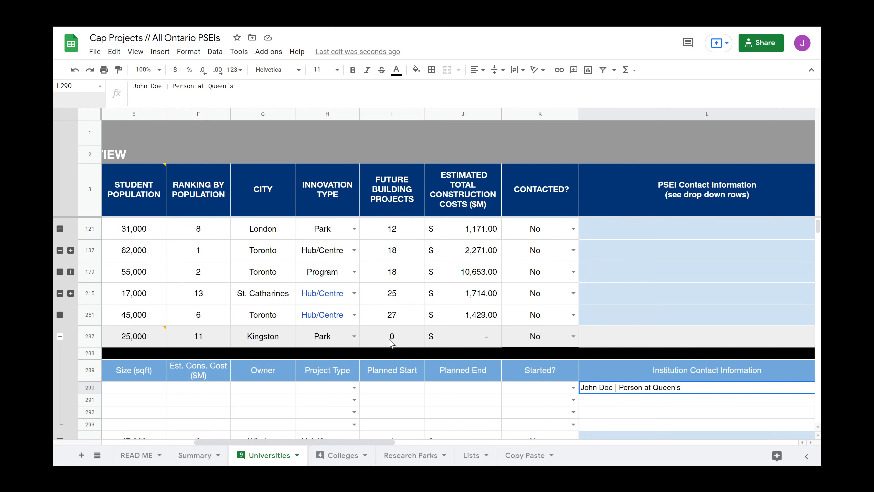
{"action": "scroll", "coordinate": [391, 343], "scroll_direction": "left", "scroll_amount": 5}
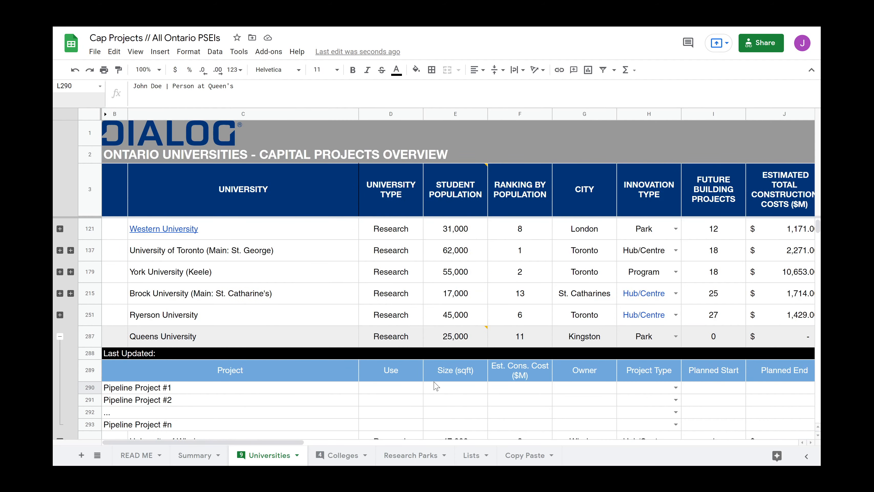
{"action": "left_click", "coordinate": [449, 388]}
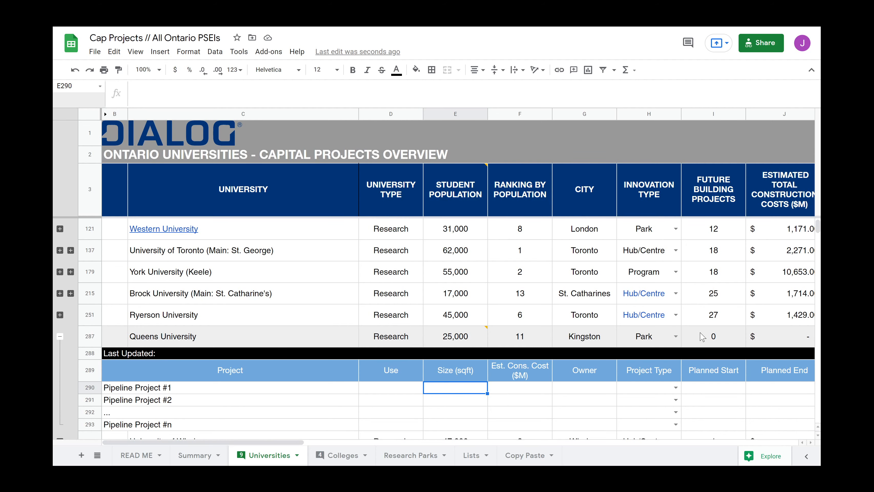
{"action": "scroll", "coordinate": [702, 337], "scroll_direction": "right", "scroll_amount": 5}
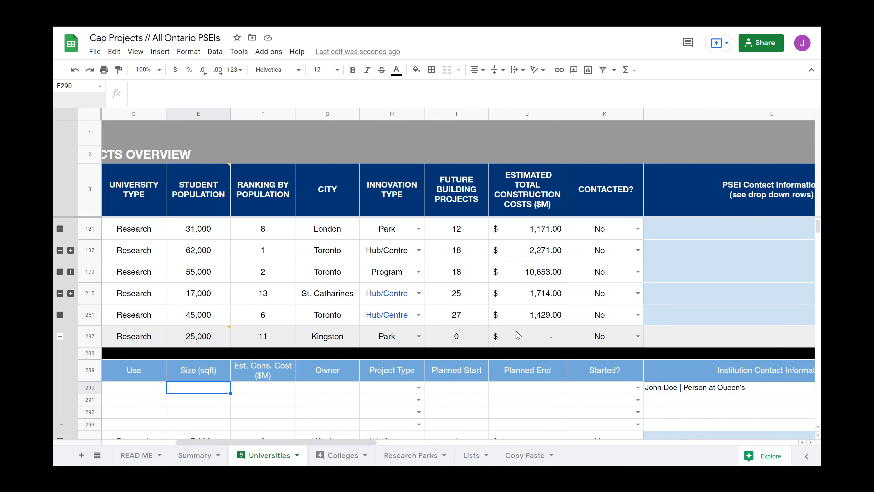
Delete the future building projects formula in the Queens University row and undo the deletion.
{"action": "left_click", "coordinate": [451, 341]}
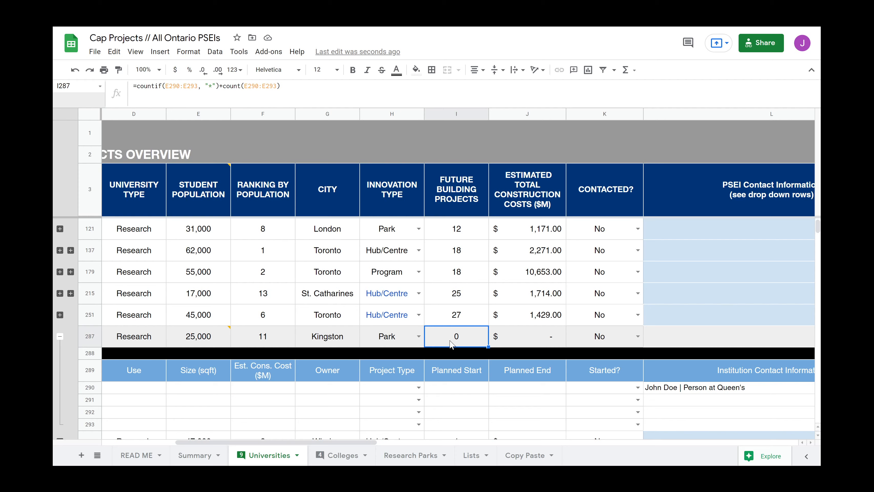
{"action": "key", "text": "Delete"}
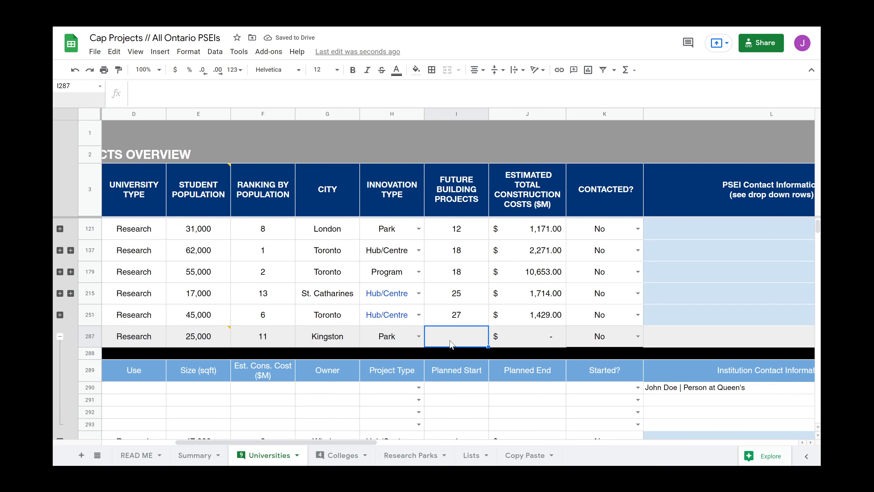
{"action": "key", "text": "ctrl+z"}
{"action": "key", "text": "Down"}
{"action": "key", "text": "Down"}
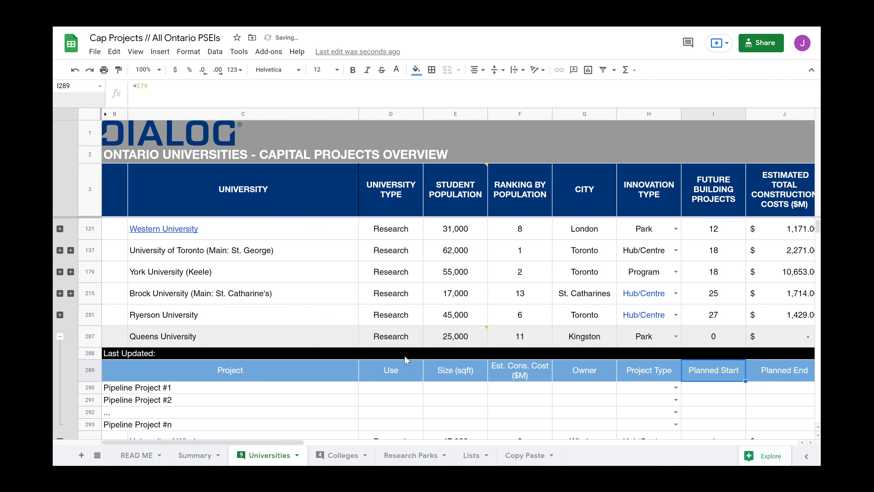
Enter 1,000 as the size of Pipeline Project #1 and check the size cells and the Queens University row.
{"action": "left_click", "coordinate": [344, 389]}
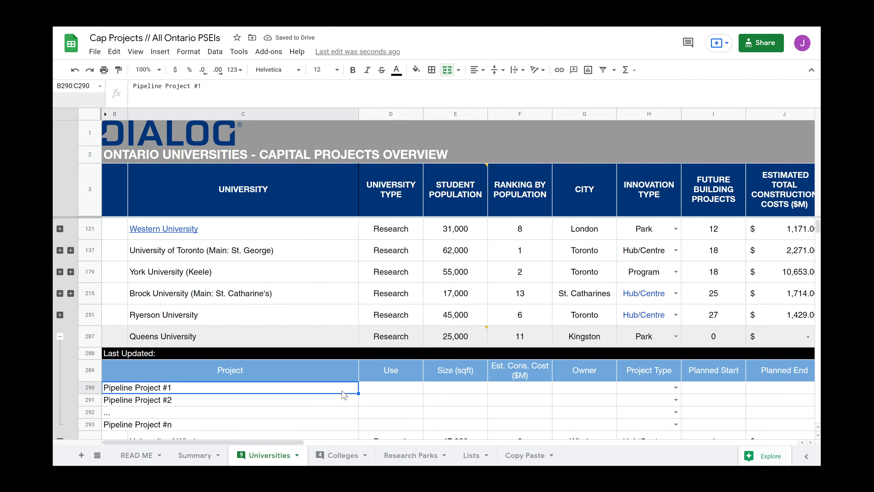
{"action": "left_click", "coordinate": [446, 392]}
{"action": "type", "text": "1,000"}
{"action": "key", "text": "Return"}
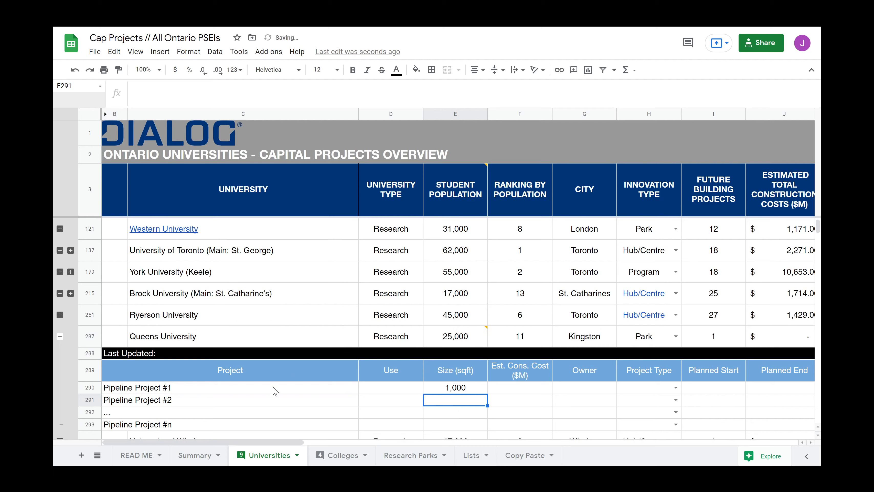
{"action": "left_click_drag", "start_coordinate": [454, 390], "coordinate": [437, 434]}
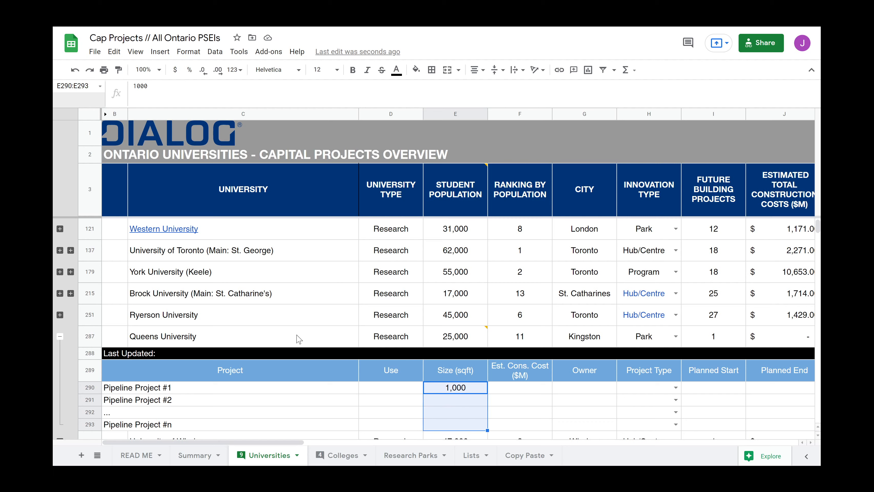
{"action": "left_click", "coordinate": [225, 341]}
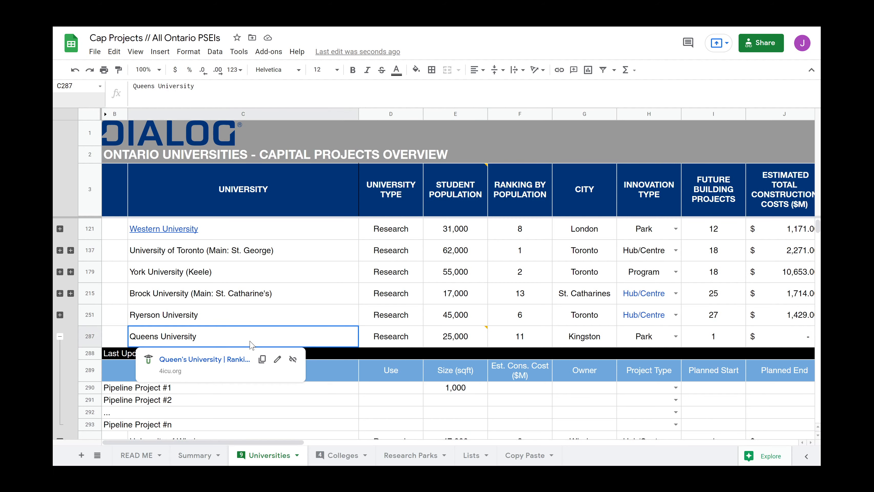
{"action": "left_click_drag", "start_coordinate": [358, 339], "coordinate": [458, 340]}
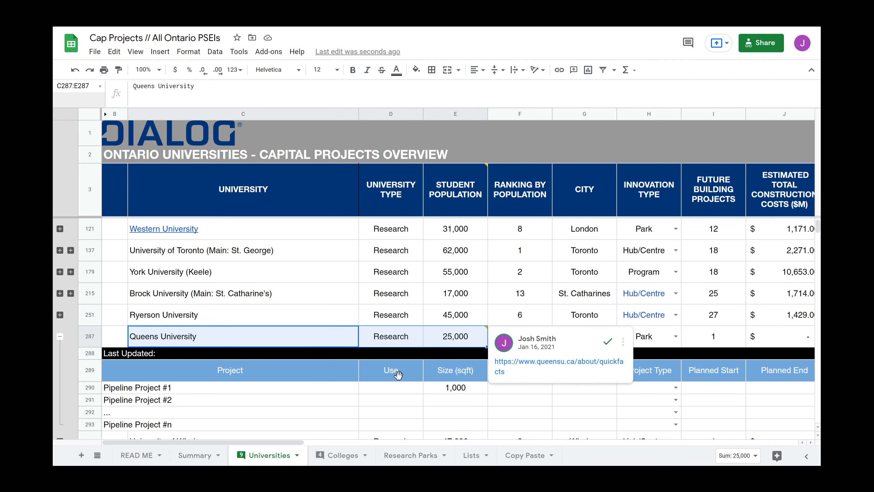
Rename Pipeline Project #1 under Queens University as "Known Real Project".
{"action": "left_click", "coordinate": [448, 390]}
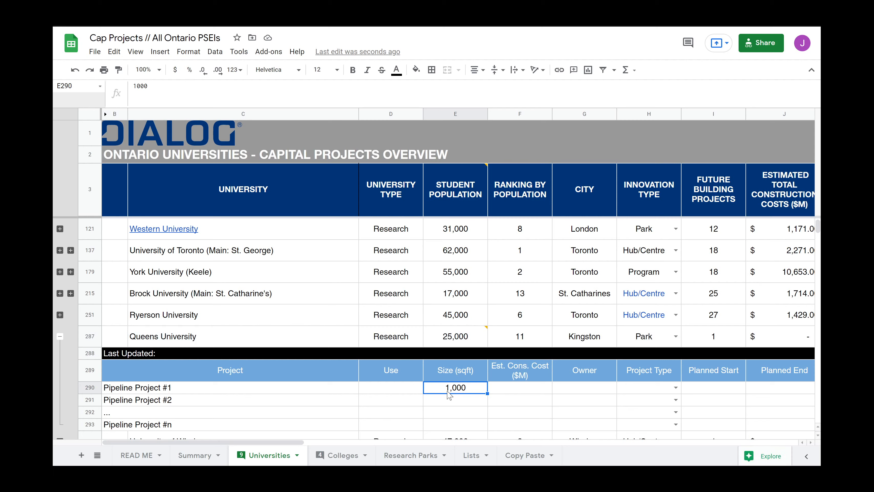
{"action": "key", "text": "Left"}
{"action": "key", "text": "Left"}
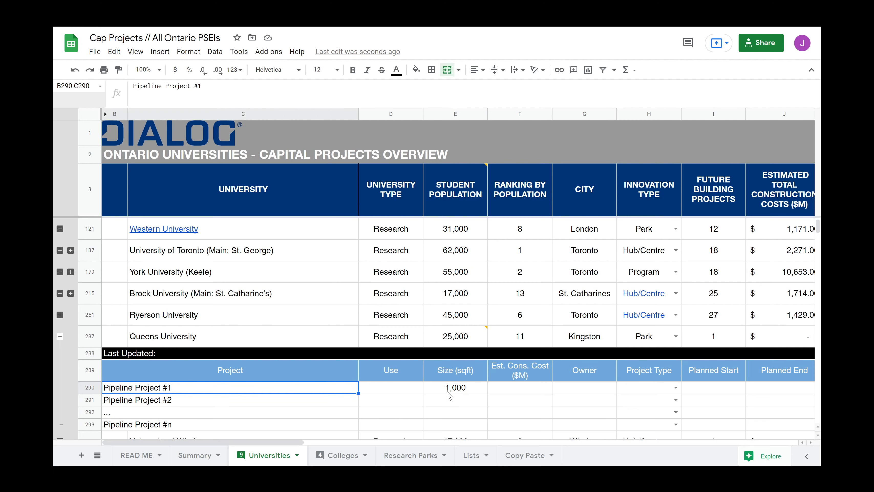
{"action": "type", "text": "Known Re"}
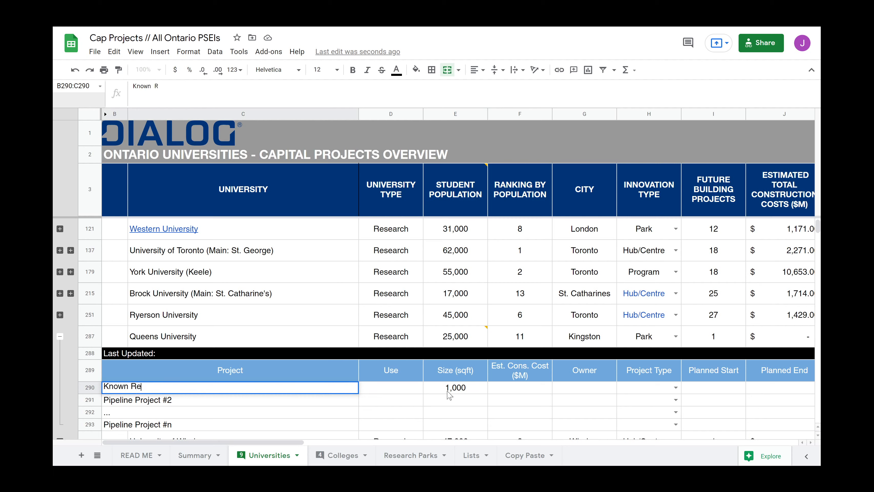
{"action": "type", "text": "al Priject"}
{"action": "key", "text": "Return"}
Replace the institution contact information for Known Real Project with "No Staff Directory available".
{"action": "left_click", "coordinate": [448, 391]}
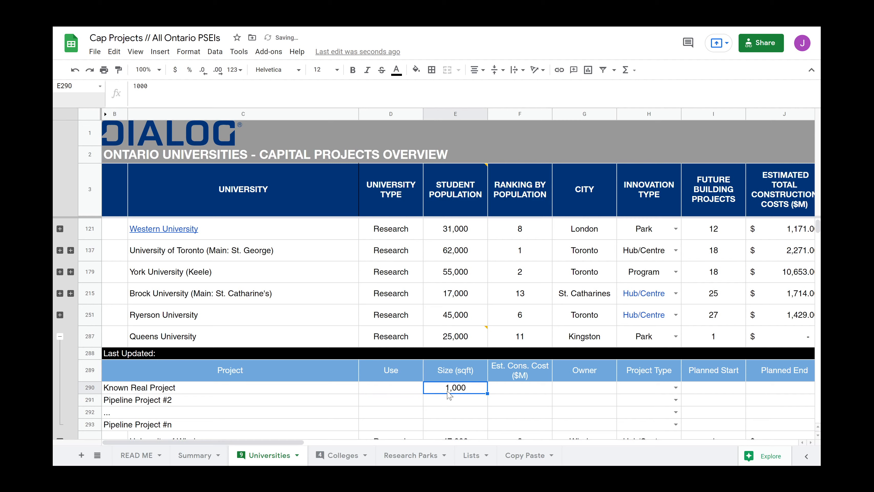
{"action": "key", "text": "Right"}
{"action": "key", "text": "Right"}
{"action": "key", "text": "Right"}
{"action": "key", "text": "Right"}
{"action": "key", "text": "Right"}
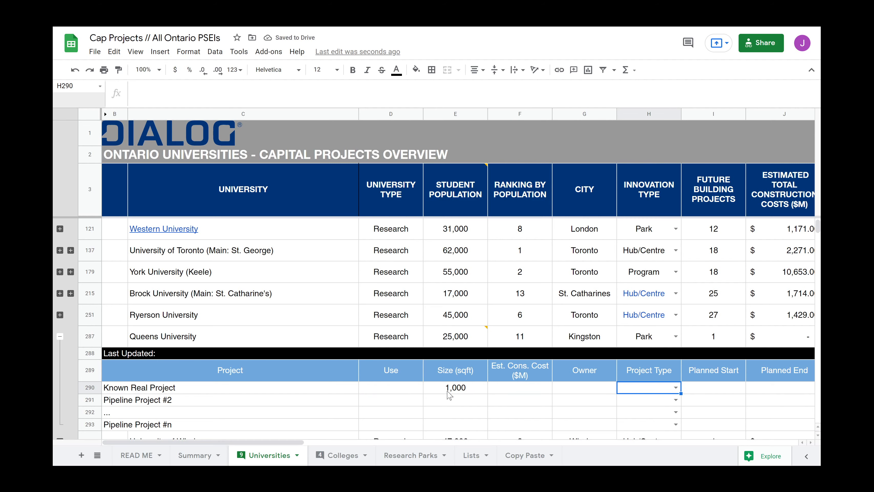
{"action": "key", "text": "Right"}
{"action": "key", "text": "Right"}
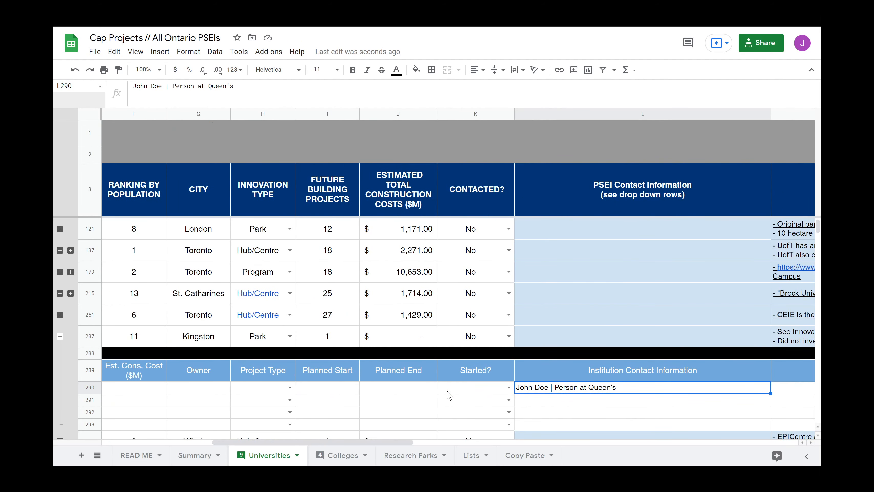
{"action": "key", "text": "Delete"}
{"action": "type", "text": "No Staff Directory a"}
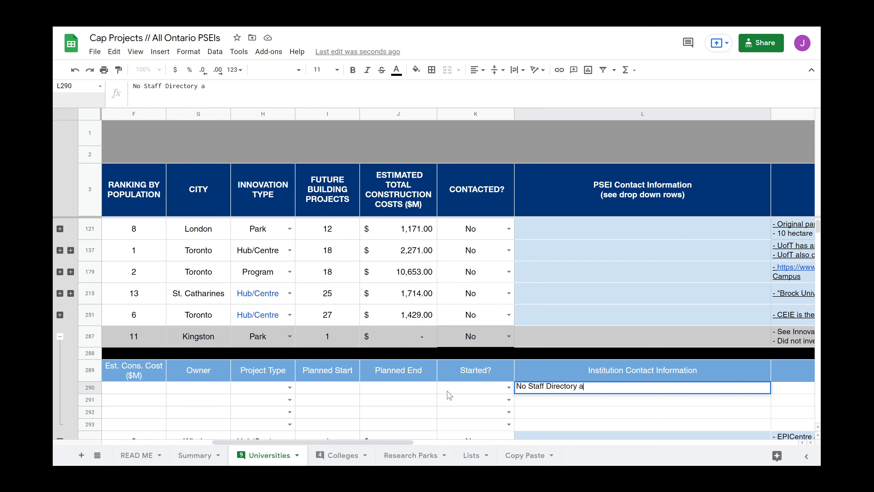
{"action": "type", "text": "vailable"}
{"action": "key", "text": "Return"}
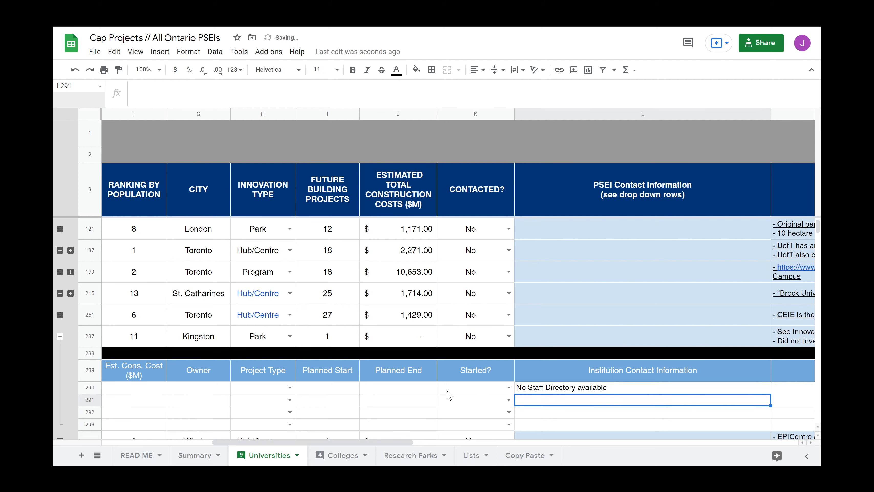
Clear the institution contact information for Known Real Project.
{"action": "key", "text": "Up"}
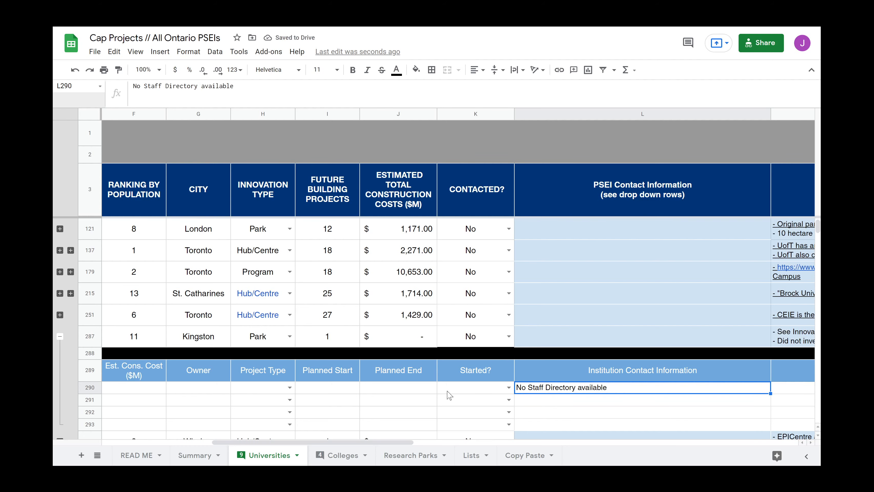
{"action": "key", "text": "Delete"}
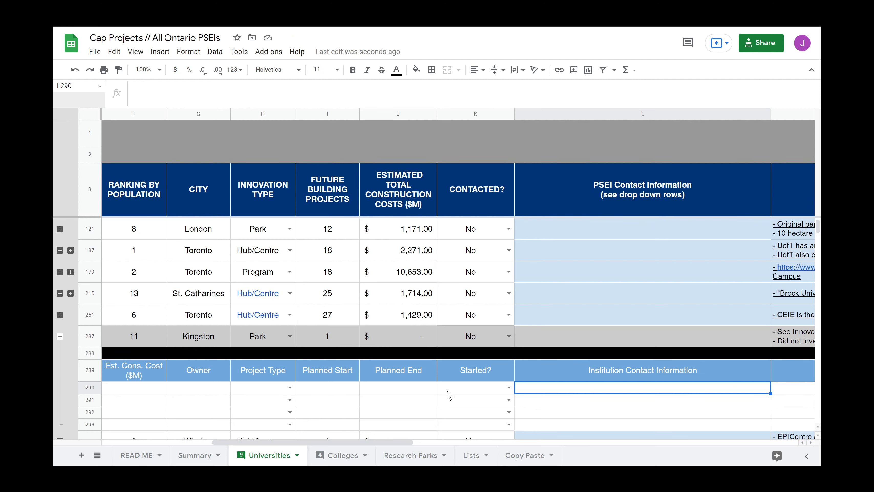
Check the size and institution contact information cells of Known Real Project under Queens University.
{"action": "key", "text": "Left"}
{"action": "key", "text": "Left"}
{"action": "key", "text": "Left"}
{"action": "key", "text": "Left"}
{"action": "key", "text": "Left"}
{"action": "key", "text": "Left"}
{"action": "key", "text": "Left"}
{"action": "type", "text": "1000"}
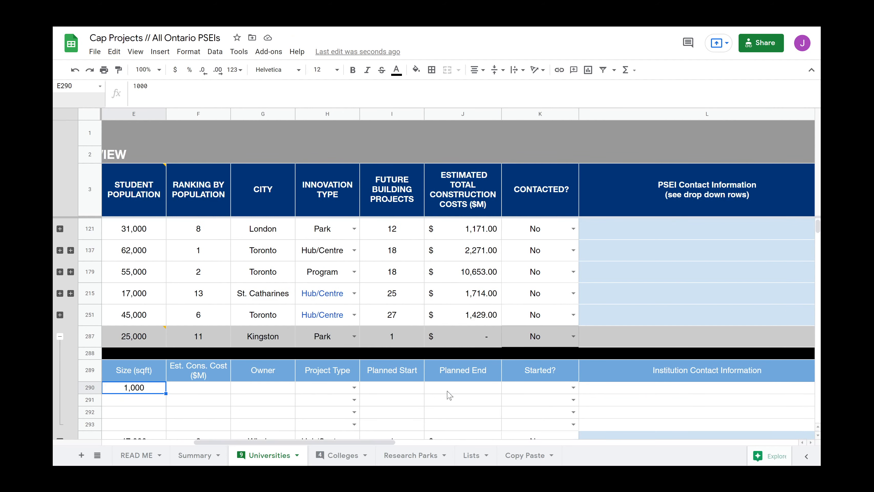
{"action": "key", "text": "Right"}
{"action": "key", "text": "Right"}
{"action": "key", "text": "Right"}
{"action": "key", "text": "Right"}
{"action": "key", "text": "Right"}
{"action": "key", "text": "Right"}
{"action": "key", "text": "Right"}
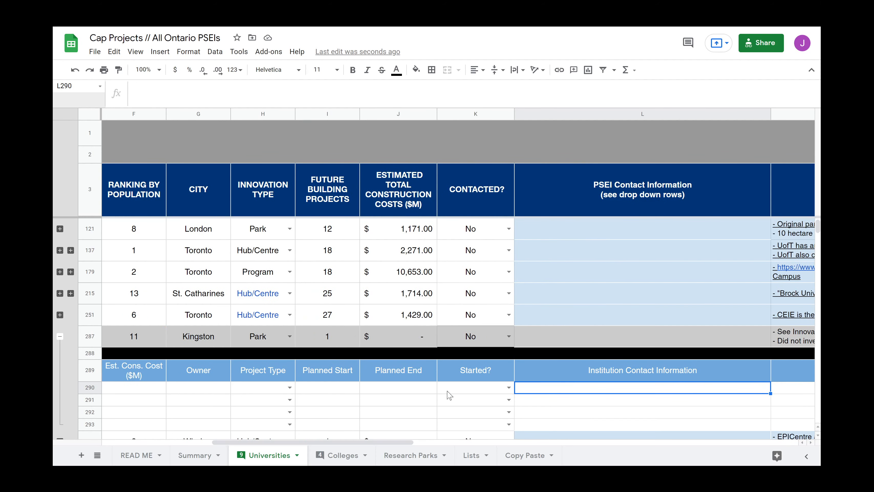
Clear the size of Known Real Project under Queens University.
{"action": "key", "text": "Left"}
{"action": "key", "text": "Left"}
{"action": "key", "text": "Left"}
{"action": "key", "text": "Left"}
{"action": "key", "text": "Left"}
{"action": "key", "text": "Left"}
{"action": "key", "text": "Left"}
{"action": "key", "text": "Left"}
{"action": "key", "text": "Left"}
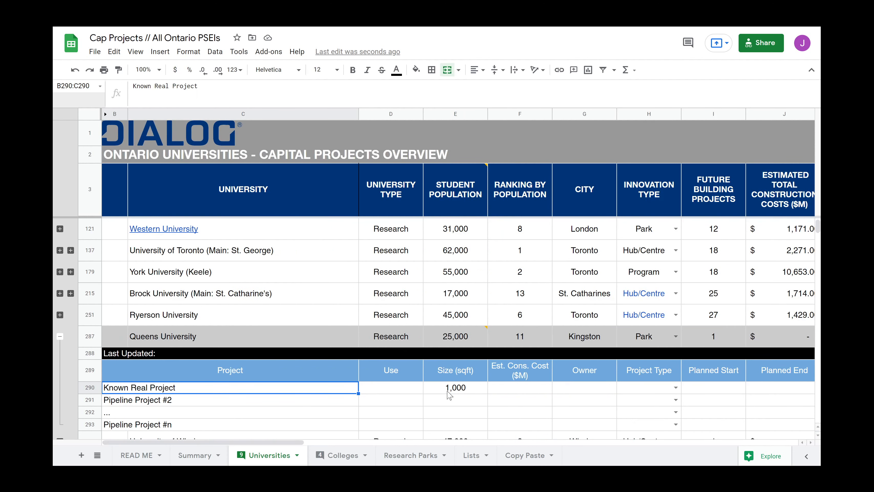
{"action": "key", "text": "Right"}
{"action": "key", "text": "Right"}
{"action": "key", "text": "Delete"}
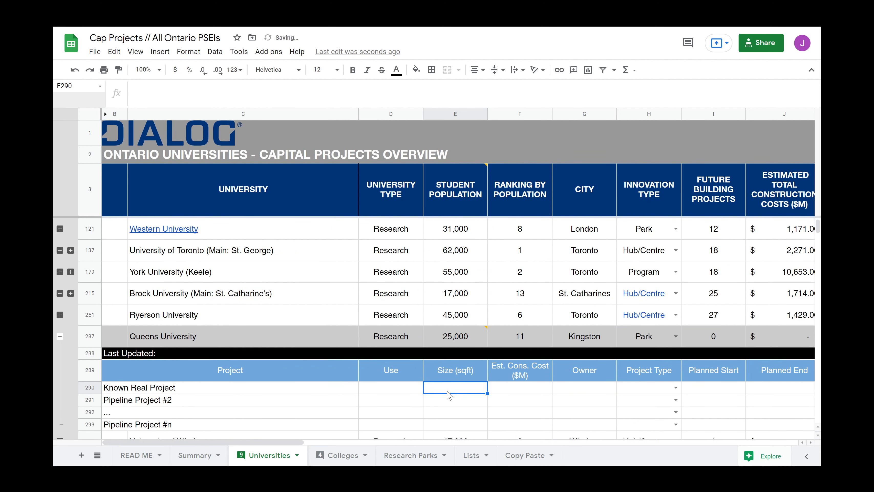
Set the size of Known Real Project to 1,000 and enter a contact's first name as its institution contact information.
{"action": "type", "text": "1000"}
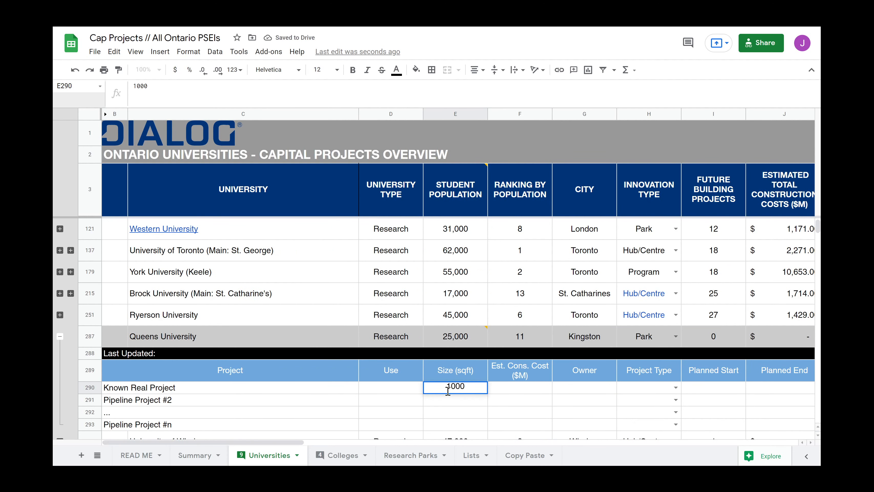
{"action": "key", "text": "Return"}
{"action": "scroll", "coordinate": [448, 392], "scroll_direction": "right", "scroll_amount": 7}
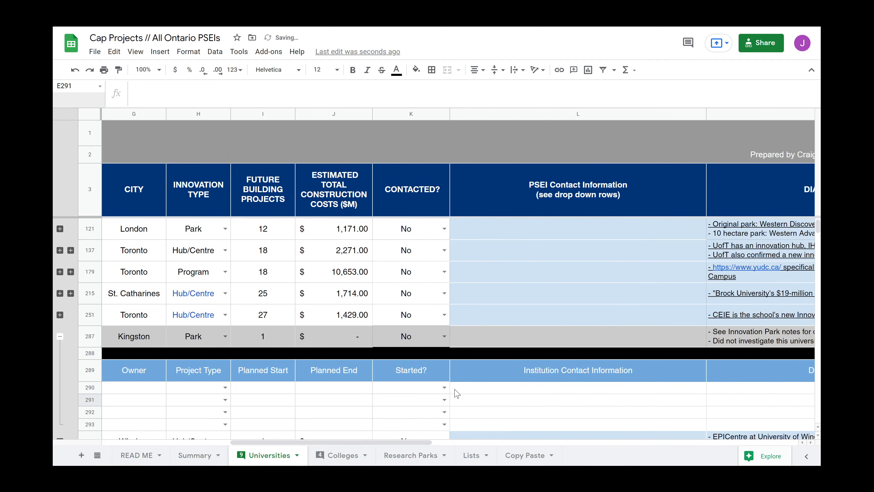
{"action": "left_click", "coordinate": [457, 389]}
{"action": "type", "text": "John"}
{"action": "key", "text": "Return"}
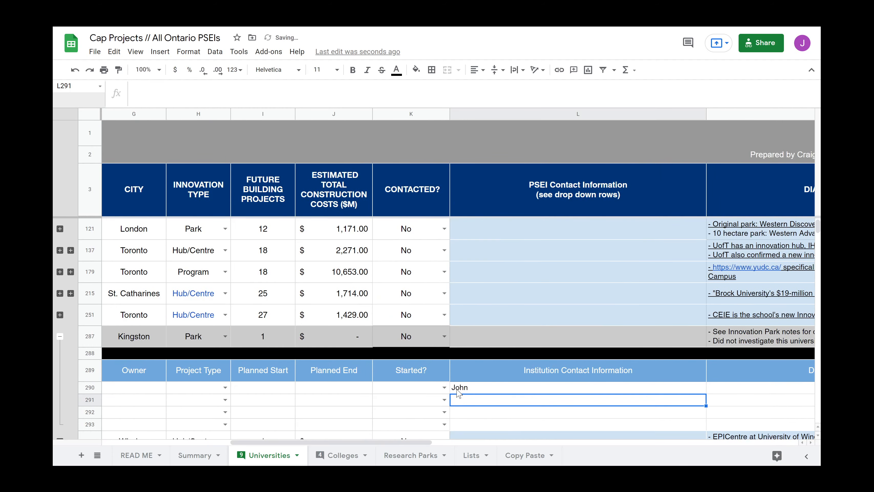
Inspect the Queens University row's shading with its project rows collapsed and expanded again.
{"action": "scroll", "coordinate": [459, 393], "scroll_direction": "right", "scroll_amount": 2}
{"action": "scroll", "coordinate": [458, 392], "scroll_direction": "left", "scroll_amount": 9}
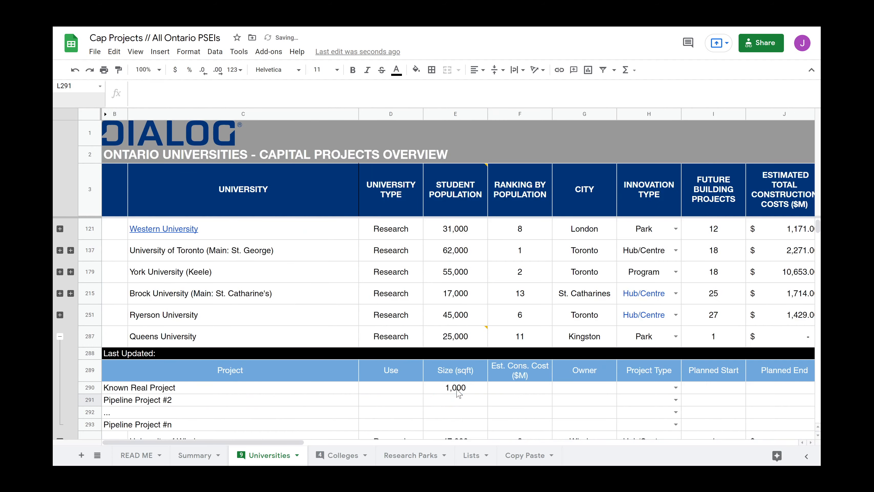
{"action": "left_click", "coordinate": [60, 336]}
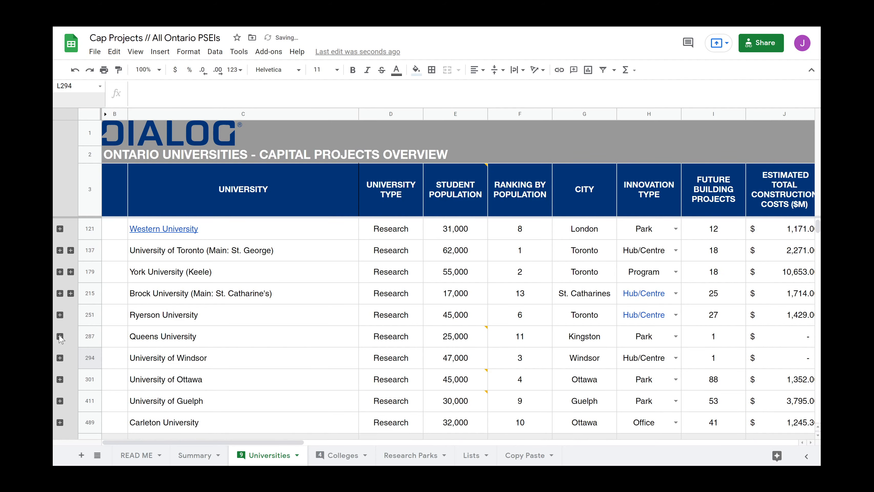
{"action": "left_click", "coordinate": [60, 337]}
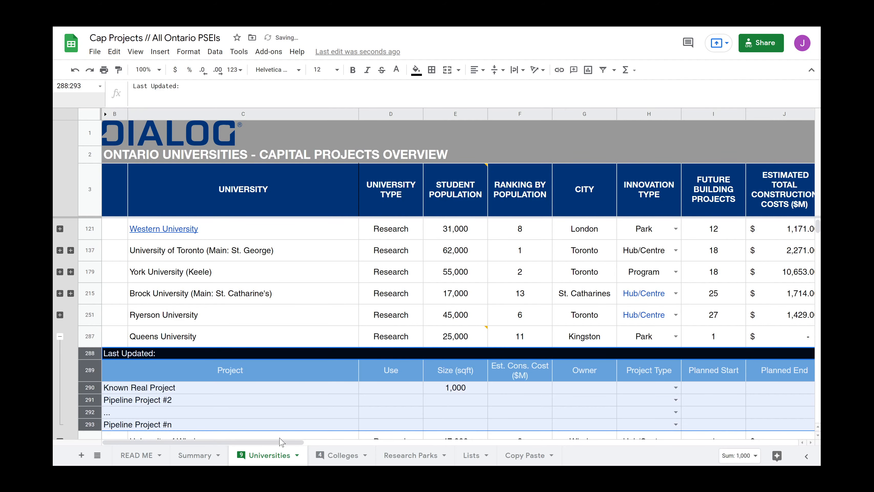
Rename Known Real Project under Queens University as "Pipeline Project #1".
{"action": "left_click", "coordinate": [265, 390]}
{"action": "type", "text": "Pri"}
{"action": "type", "text": "p"}
{"action": "key", "text": "BackSpace"}
{"action": "key", "text": "BackSpace"}
{"action": "key", "text": "BackSpace"}
{"action": "type", "text": "ip"}
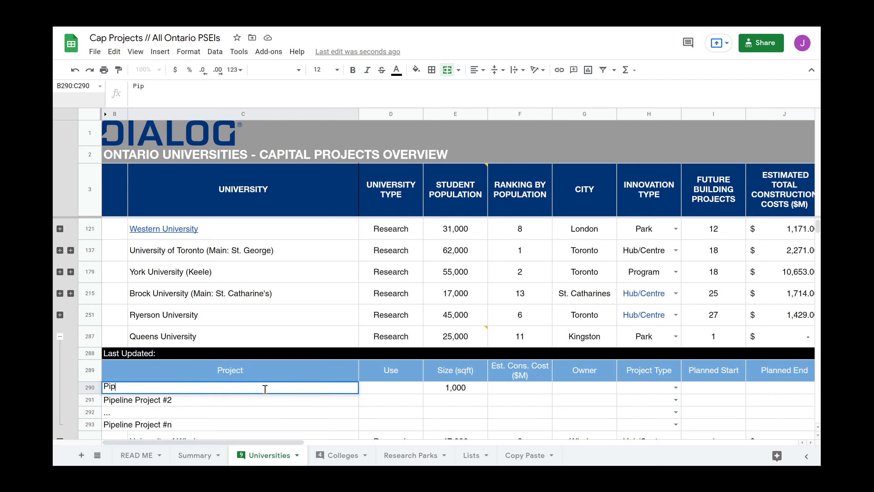
{"action": "type", "text": "eline Project #"}
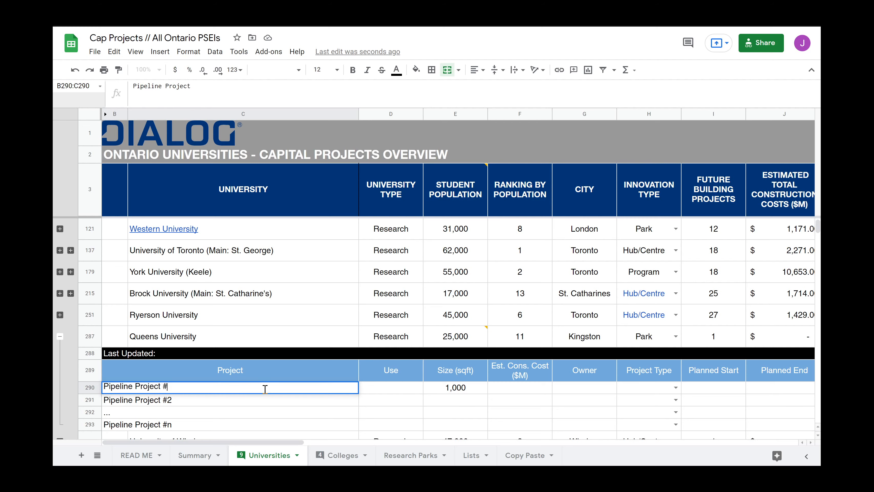
{"action": "type", "text": "1"}
Clear the size and the institution contact information of Pipeline Project #1 under Queens University.
{"action": "key", "text": "Tab"}
{"action": "key", "text": "Tab"}
{"action": "key", "text": "Tab"}
{"action": "key", "text": "Tab"}
{"action": "key", "text": "Tab"}
{"action": "key", "text": "Tab"}
{"action": "key", "text": "Tab"}
{"action": "key", "text": "Tab"}
{"action": "key", "text": "Tab"}
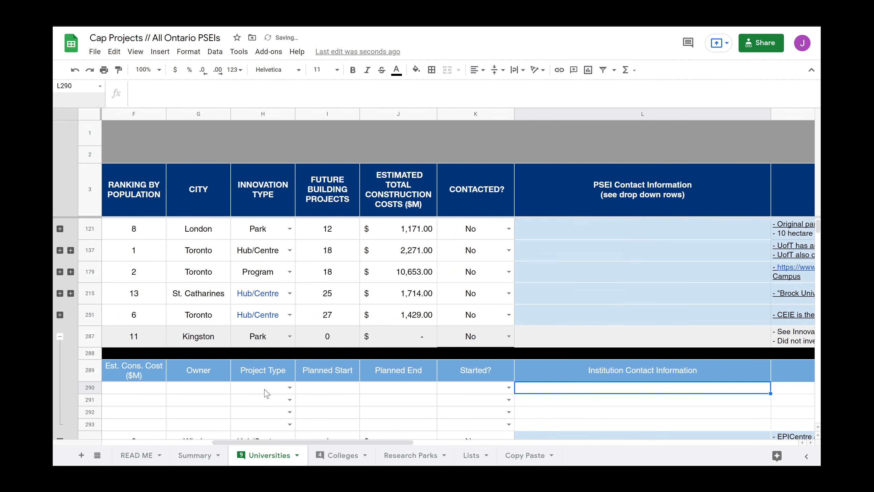
{"action": "key", "text": "shift+Tab"}
{"action": "key", "text": "shift+Tab"}
{"action": "key", "text": "shift+Tab"}
{"action": "key", "text": "shift+Tab"}
{"action": "key", "text": "shift+Tab"}
{"action": "key", "text": "shift+Tab"}
{"action": "key", "text": "shift+Tab"}
{"action": "key", "text": "shift+Tab"}
{"action": "key", "text": "shift+Tab"}
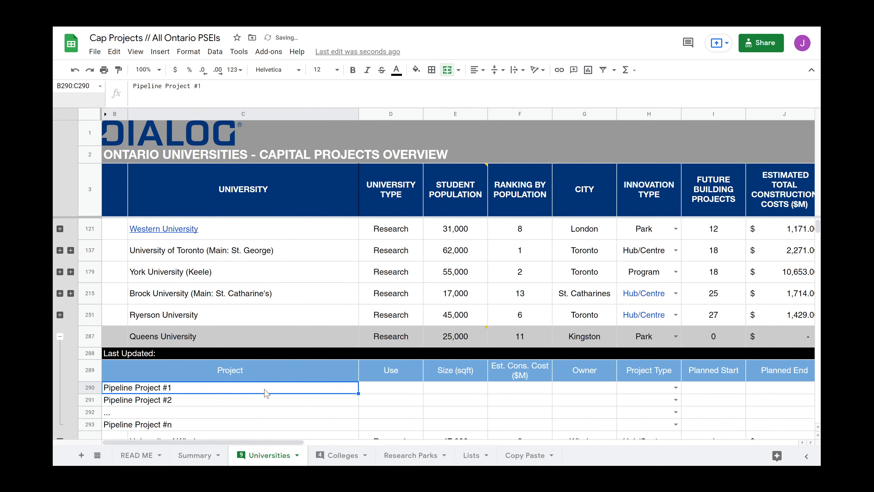
Collapse the Queens University project rows and expand those of McMaster University.
{"action": "left_click", "coordinate": [60, 339]}
{"action": "scroll", "coordinate": [263, 327], "scroll_direction": "up", "scroll_amount": 2}
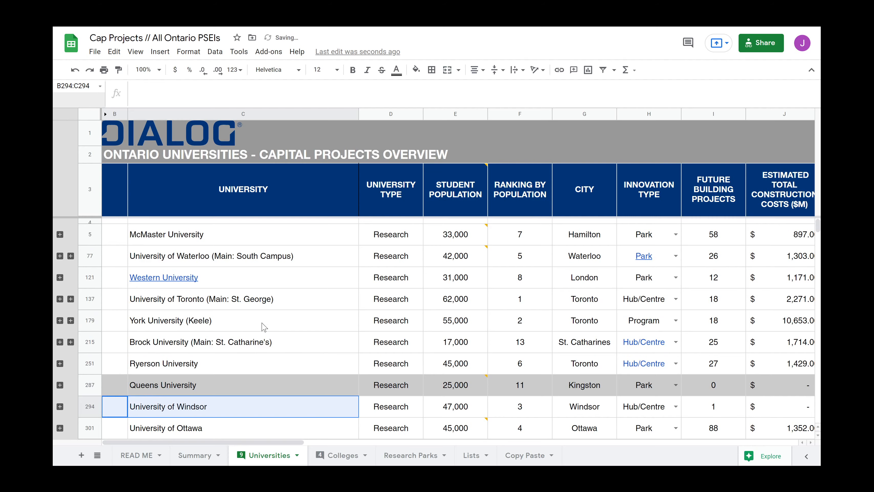
{"action": "left_click", "coordinate": [60, 234]}
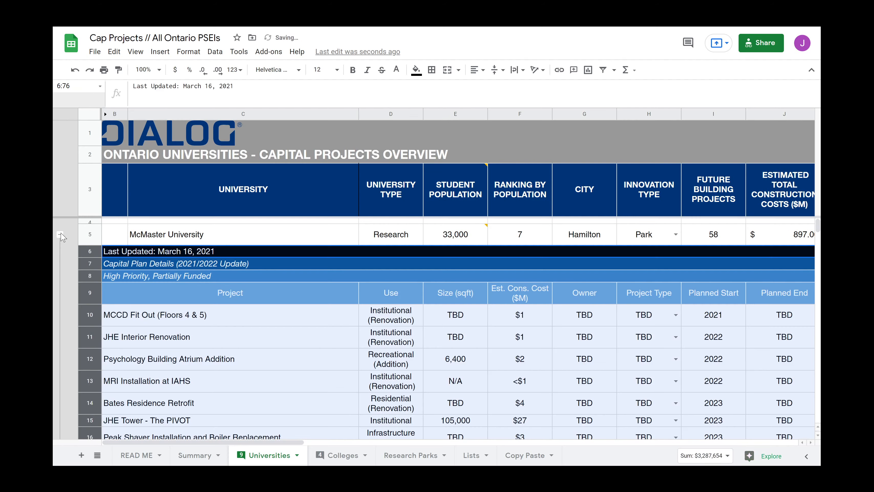
Examine McMaster University's update date, capital plan and priority heading rows, and its first institution contact entry.
{"action": "left_click", "coordinate": [169, 343]}
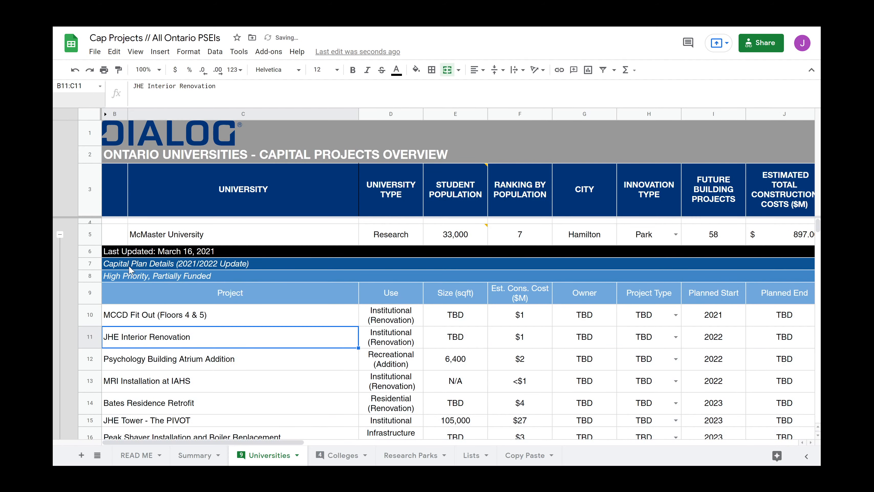
{"action": "left_click_drag", "start_coordinate": [130, 255], "coordinate": [157, 281]}
{"action": "left_click", "coordinate": [143, 265]}
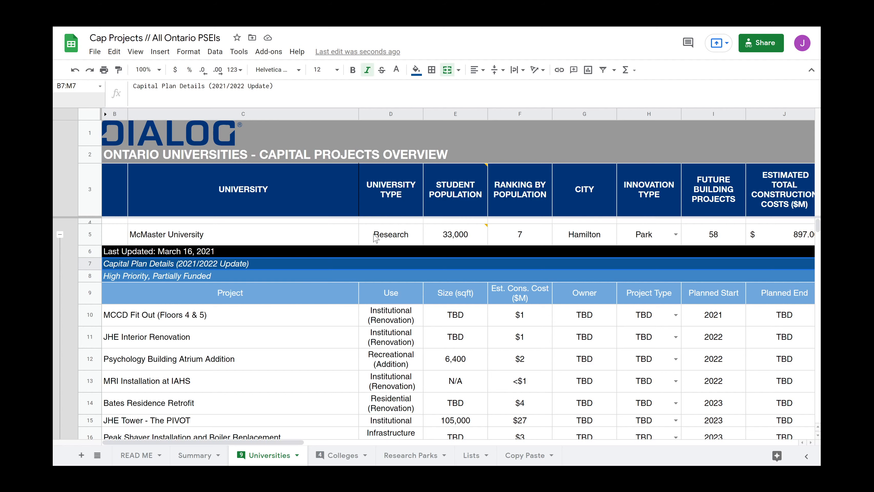
{"action": "scroll", "coordinate": [551, 334], "scroll_direction": "right", "scroll_amount": 5}
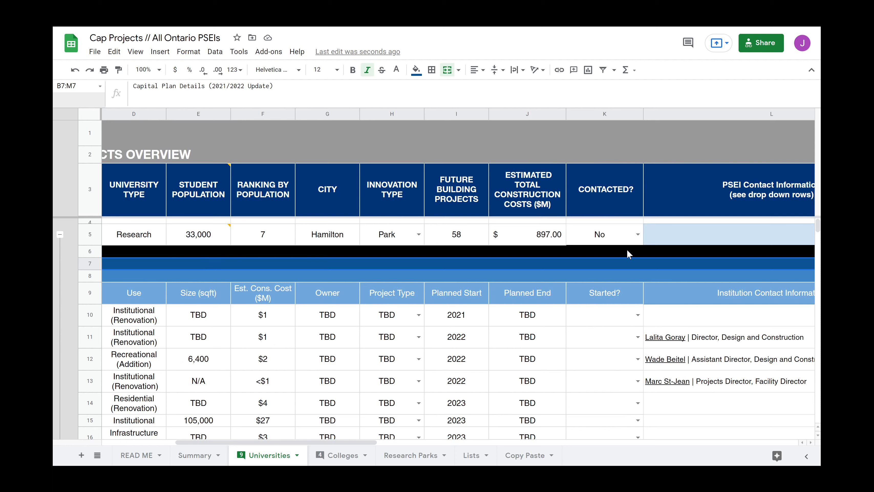
{"action": "left_click_drag", "start_coordinate": [626, 251], "coordinate": [627, 274]}
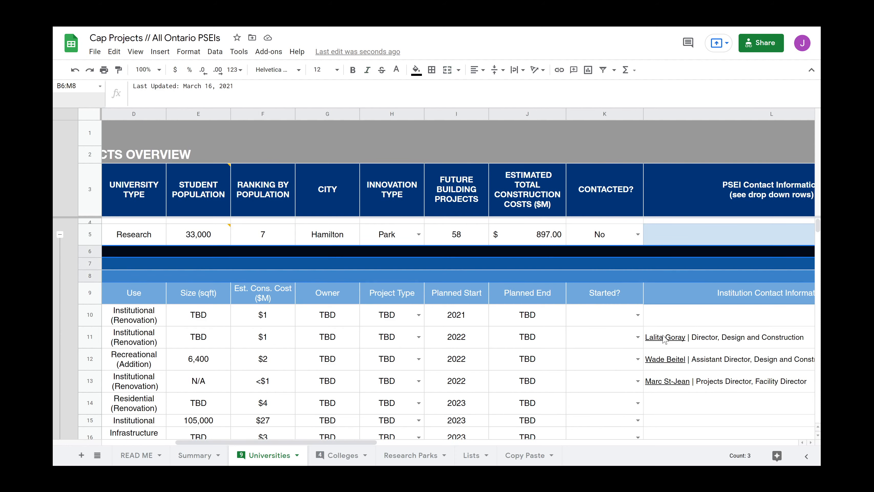
{"action": "left_click", "coordinate": [676, 325]}
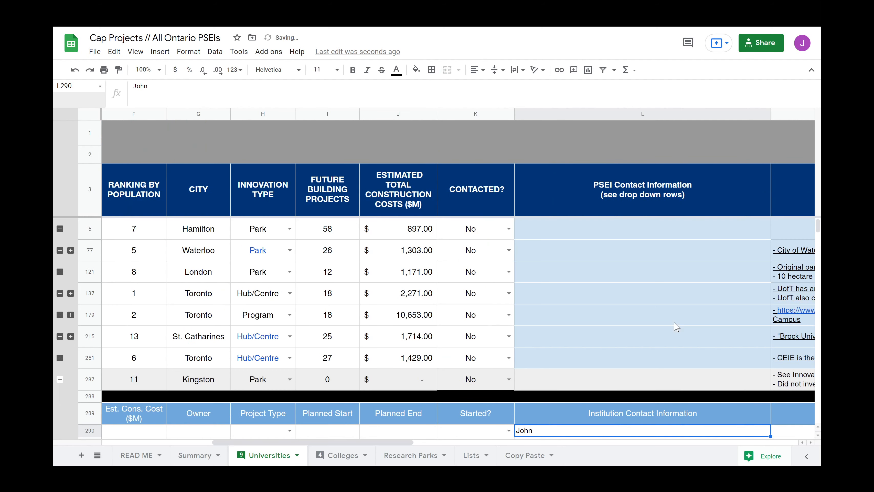
Replace Known Real Project's institution contact information with a contact's full name followed by "| Person at Queen's".
{"action": "key", "text": "ctrl+Left"}
{"action": "key", "text": "ctrl+Left"}
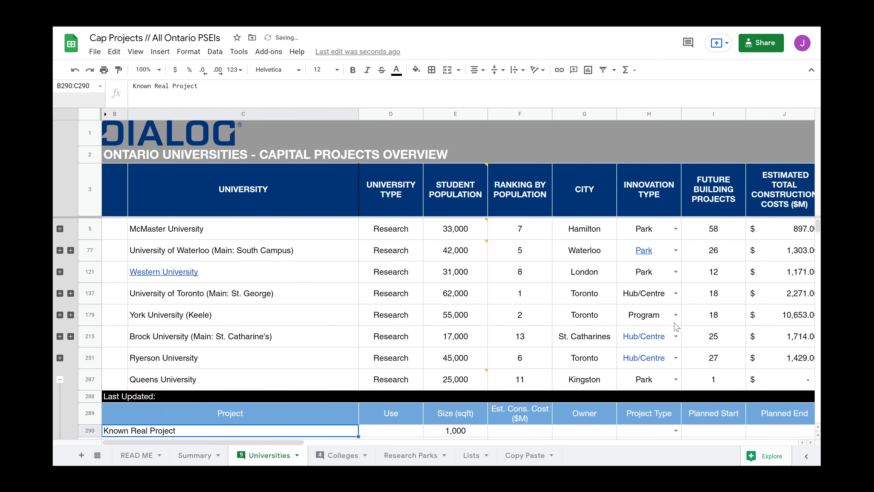
{"action": "key", "text": "ctrl+Right"}
{"action": "key", "text": "ctrl+Right"}
{"action": "type", "text": "John Doe | Person at Queen's"}
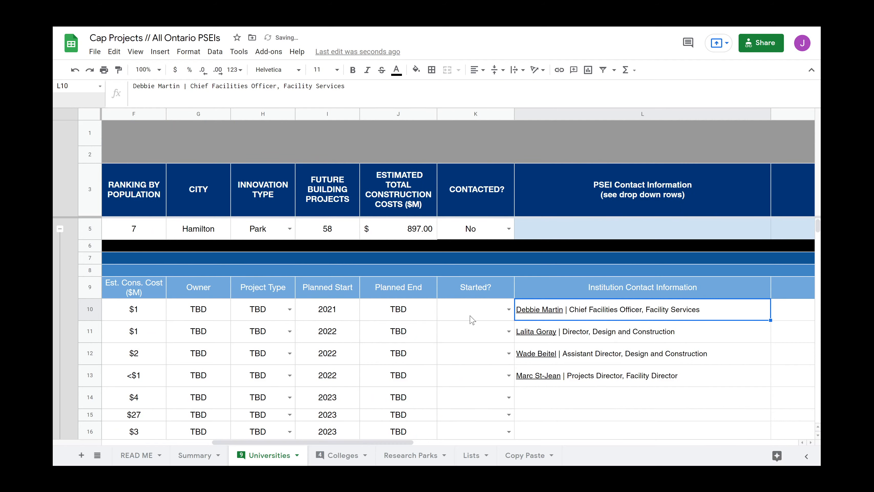
Examine McMaster University's city, innovation type and future project cells, and the profile links in its institution contact entries.
{"action": "scroll", "coordinate": [470, 319], "scroll_direction": "left", "scroll_amount": 5}
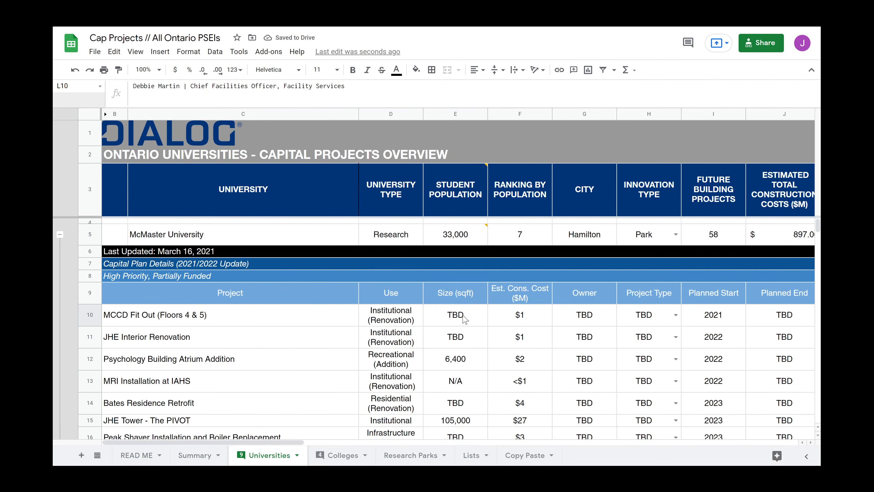
{"action": "scroll", "coordinate": [465, 320], "scroll_direction": "right", "scroll_amount": 5}
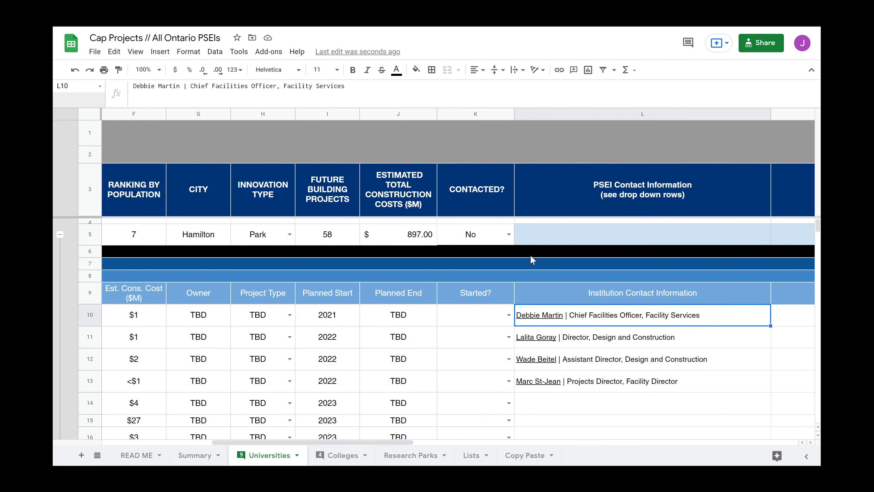
{"action": "mouse_move", "coordinate": [544, 320]}
{"action": "left_click_drag", "start_coordinate": [320, 240], "coordinate": [227, 232]}
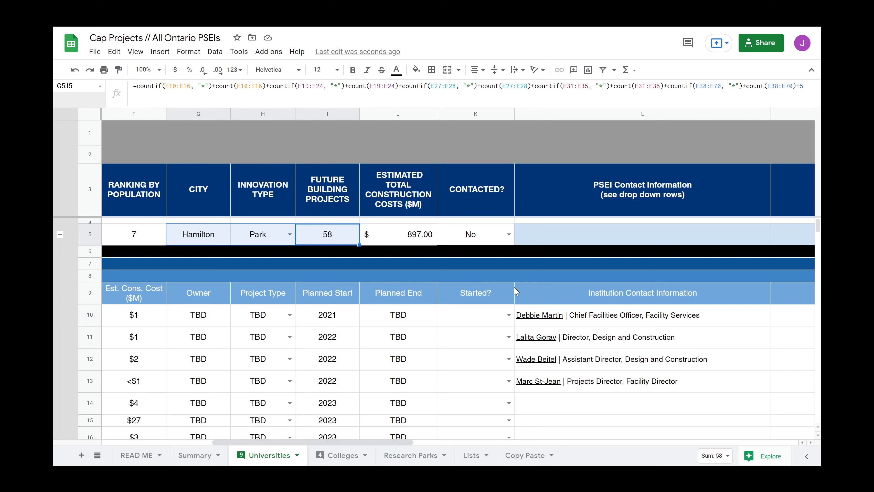
{"action": "mouse_move", "coordinate": [555, 337]}
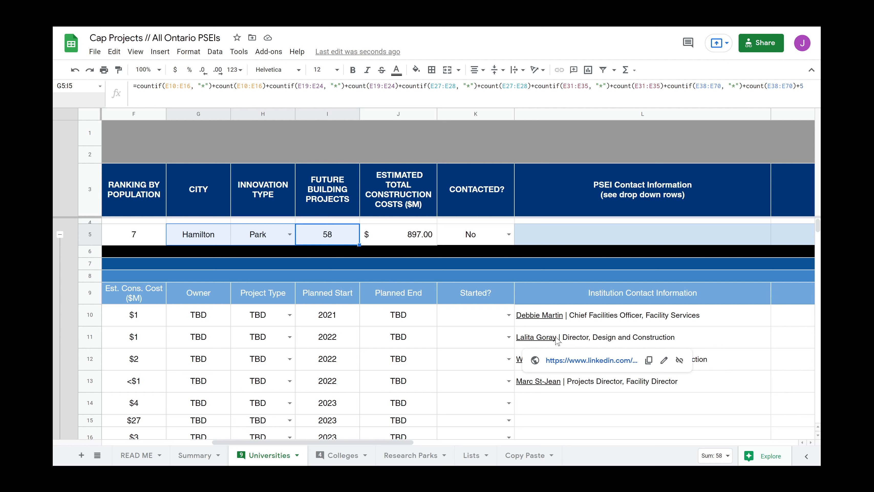
{"action": "left_click", "coordinate": [592, 323]}
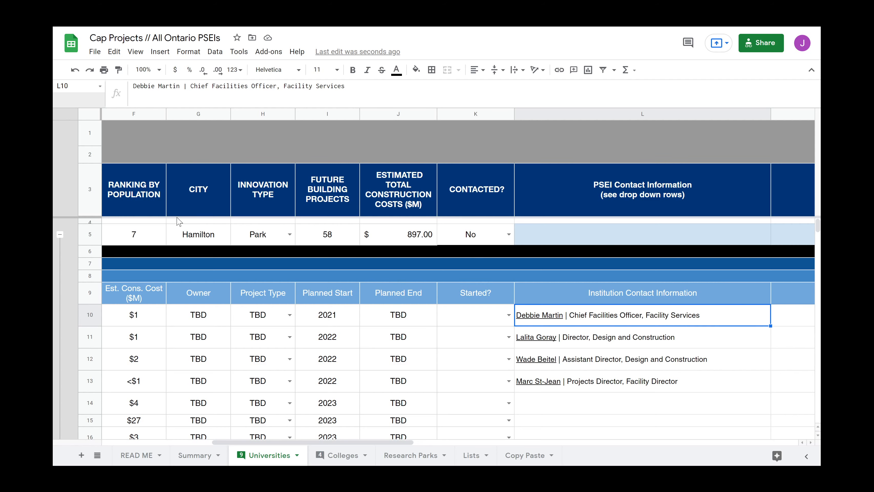
Show the conditional formatting rules that apply to the entire McMaster University row.
{"action": "scroll", "coordinate": [178, 226], "scroll_direction": "left", "scroll_amount": 5}
{"action": "left_click", "coordinate": [146, 236]}
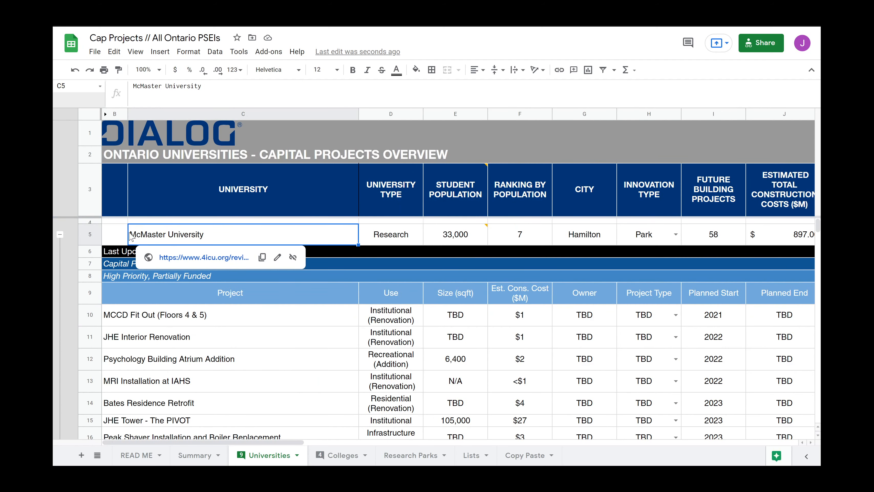
{"action": "left_click", "coordinate": [87, 234]}
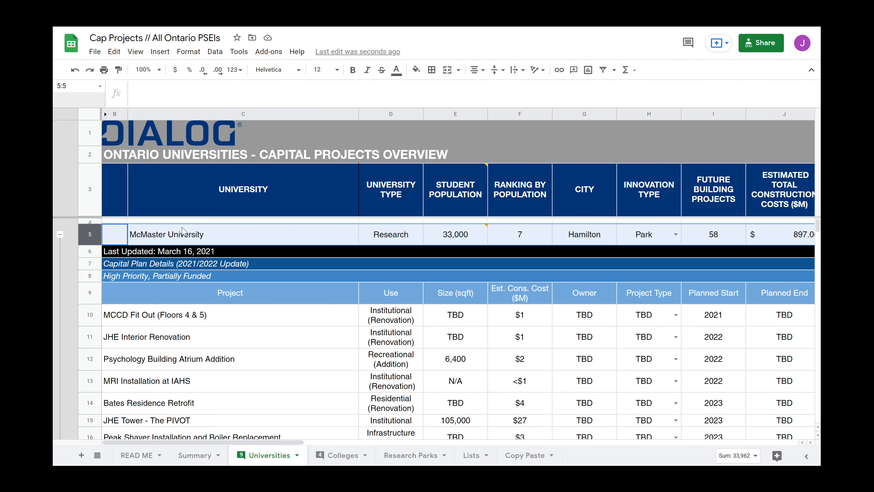
{"action": "mouse_move", "coordinate": [181, 228]}
{"action": "left_click", "coordinate": [186, 54]}
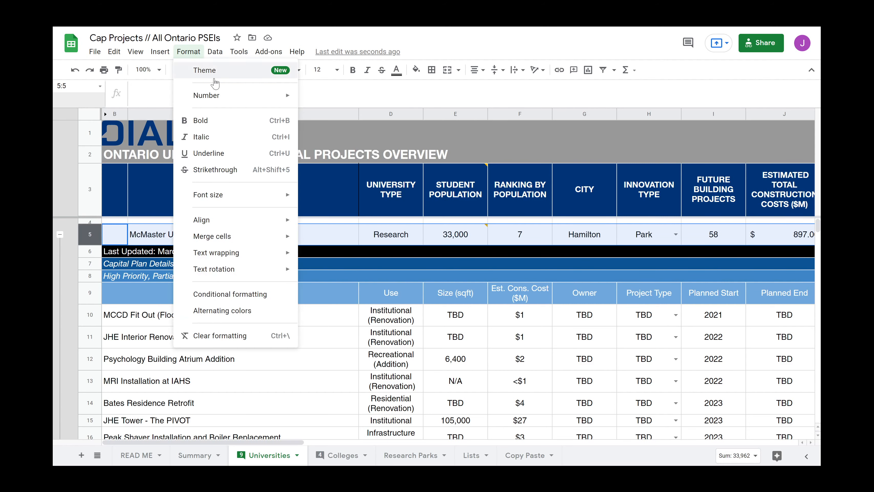
{"action": "left_click", "coordinate": [230, 294]}
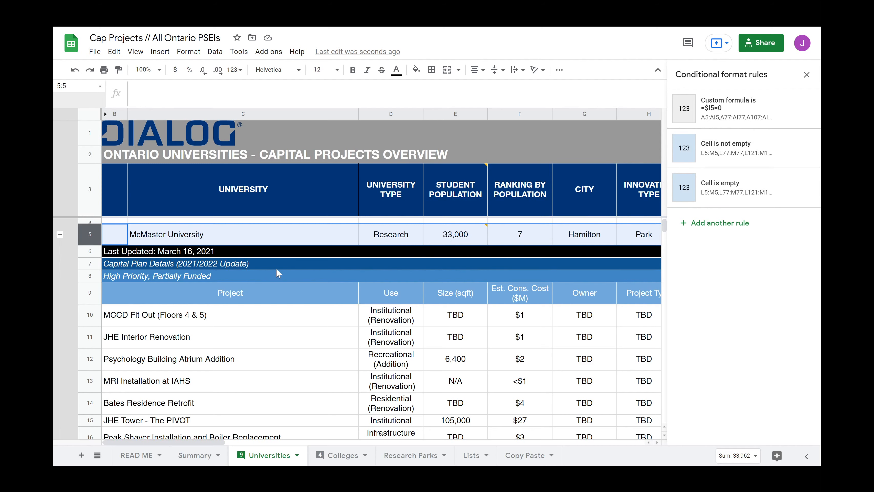
Collapse McMaster University's project rows and show the conditional formatting rules for the entire Queens University row.
{"action": "scroll", "coordinate": [272, 296], "scroll_direction": "down", "scroll_amount": 8}
{"action": "scroll", "coordinate": [270, 298], "scroll_direction": "up", "scroll_amount": 8}
{"action": "left_click", "coordinate": [60, 235]}
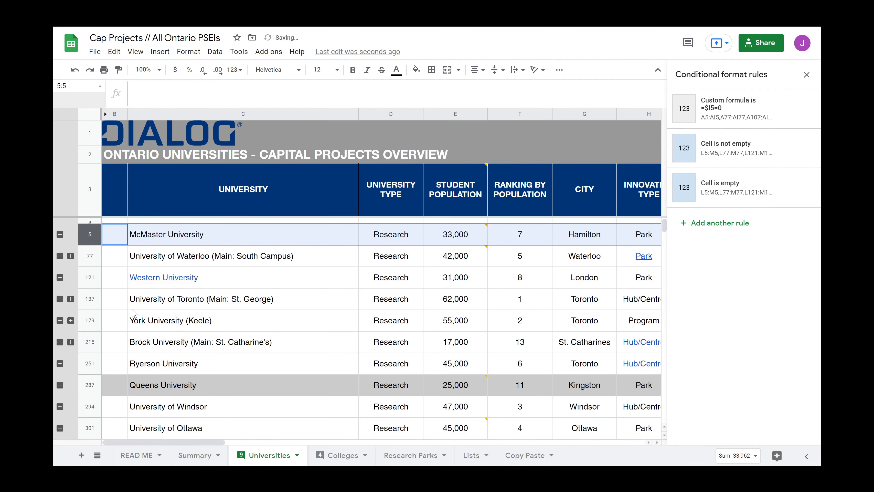
{"action": "left_click", "coordinate": [96, 386]}
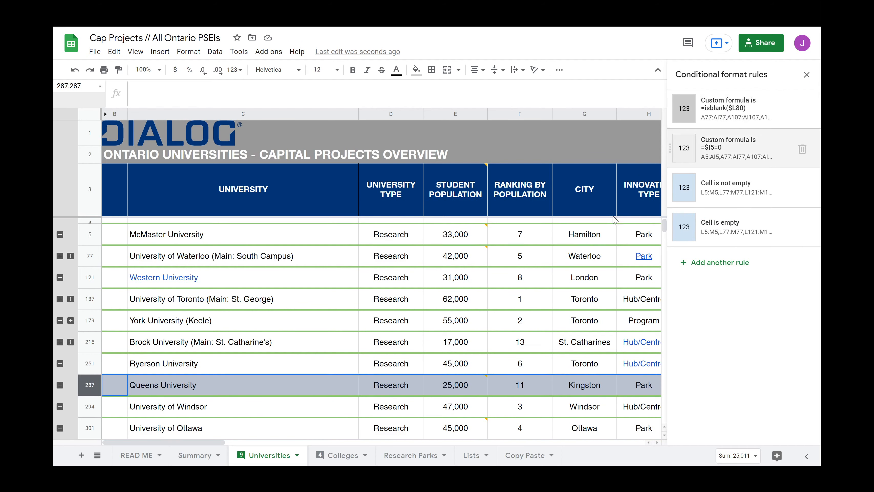
{"action": "scroll", "coordinate": [519, 358], "scroll_direction": "right", "scroll_amount": 1}
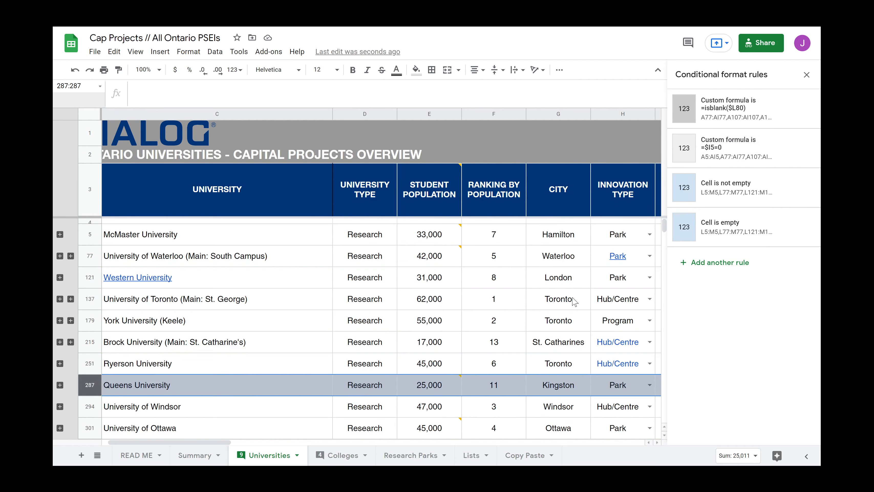
Expand Queens University's project rows and view the settings of the =isblank($L80) conditional formatting rule applied to its row.
{"action": "scroll", "coordinate": [578, 341], "scroll_direction": "right", "scroll_amount": 4}
{"action": "scroll", "coordinate": [578, 340], "scroll_direction": "right", "scroll_amount": 1}
{"action": "scroll", "coordinate": [602, 134], "scroll_direction": "right", "scroll_amount": 2}
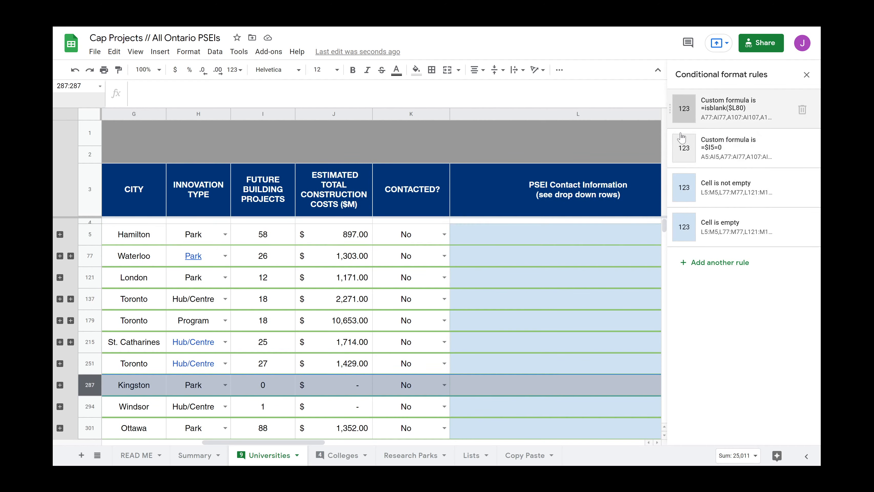
{"action": "left_click", "coordinate": [60, 385]}
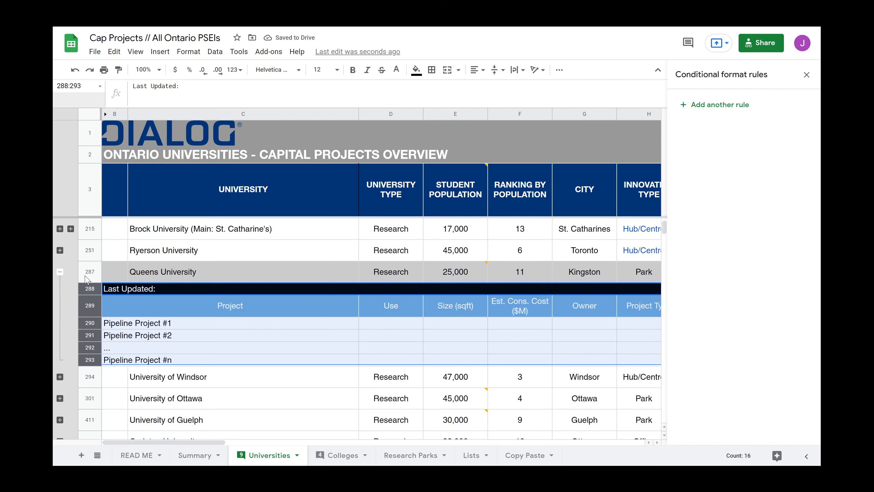
{"action": "left_click", "coordinate": [86, 272]}
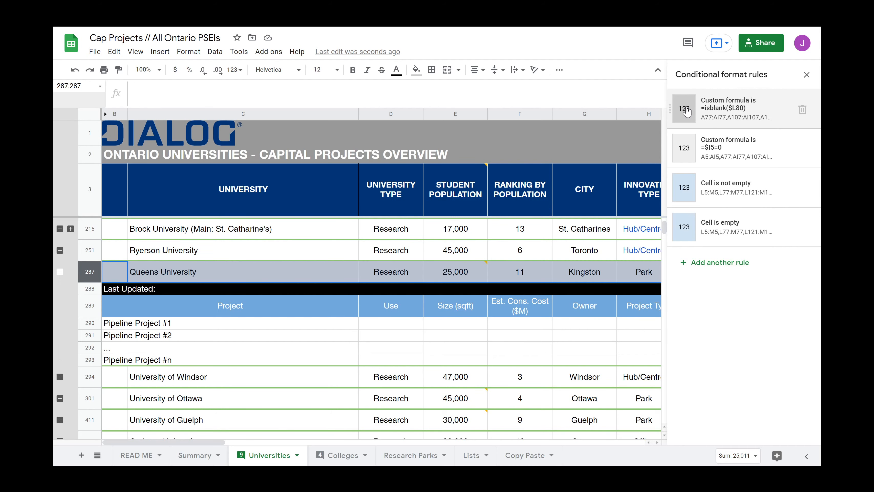
{"action": "left_click", "coordinate": [686, 111]}
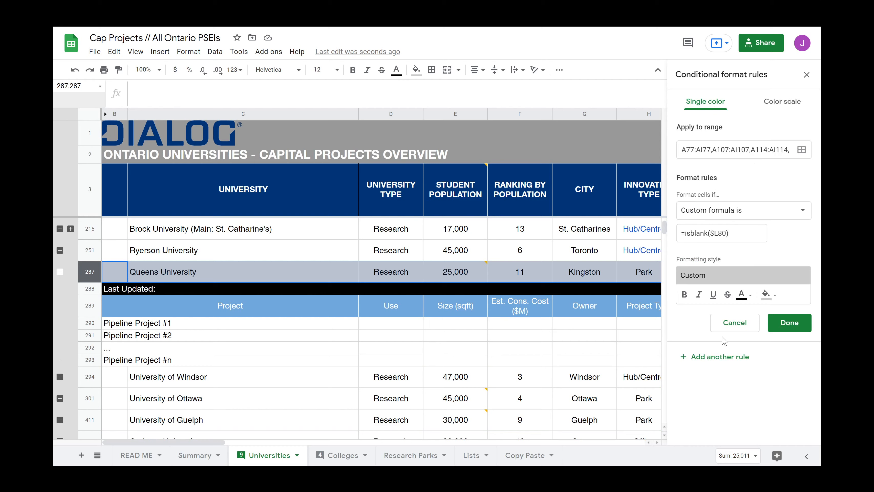
{"action": "left_click", "coordinate": [734, 324]}
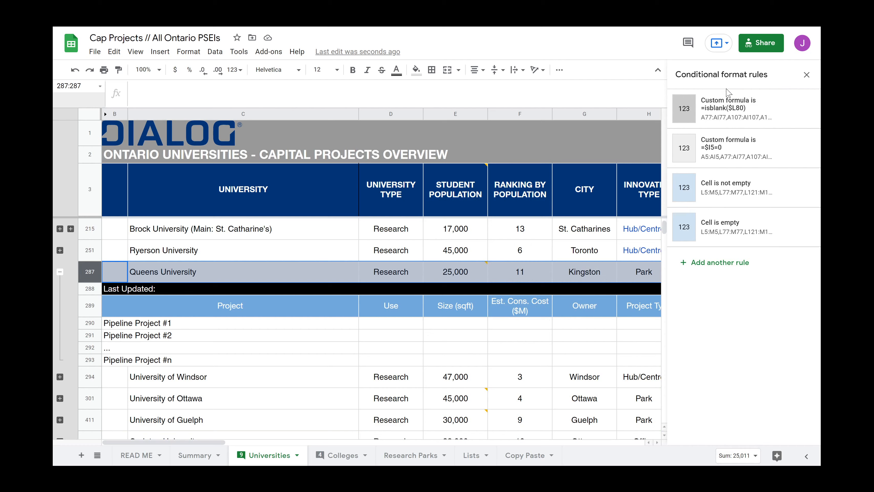
Remove the Queens University range A287:AI287 from the =isblank($L80) conditional formatting rule.
{"action": "left_click", "coordinate": [738, 107]}
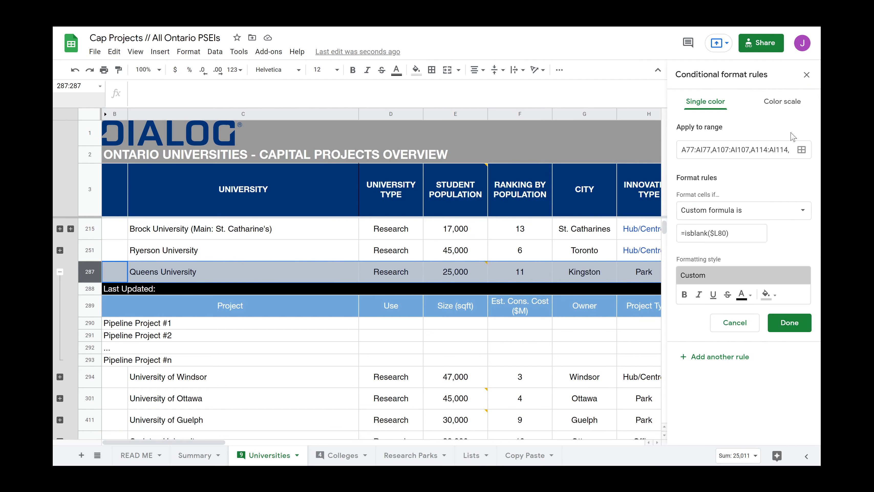
{"action": "left_click", "coordinate": [801, 150]}
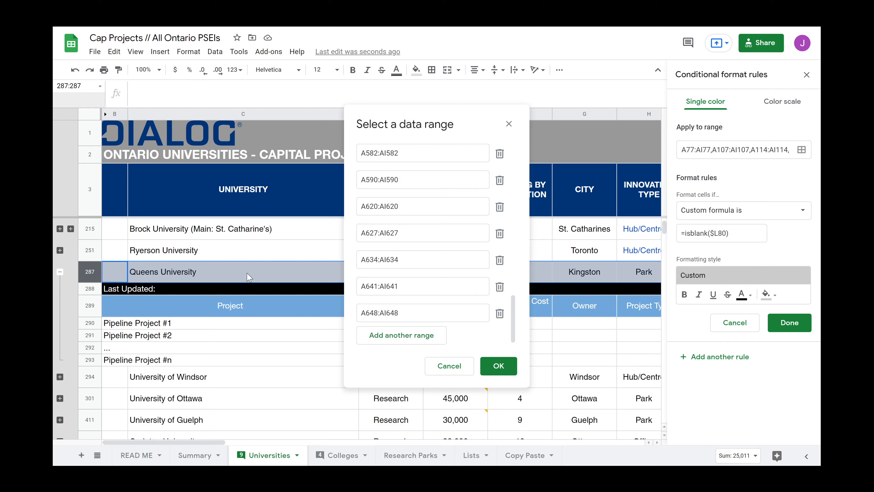
{"action": "mouse_move", "coordinate": [165, 251]}
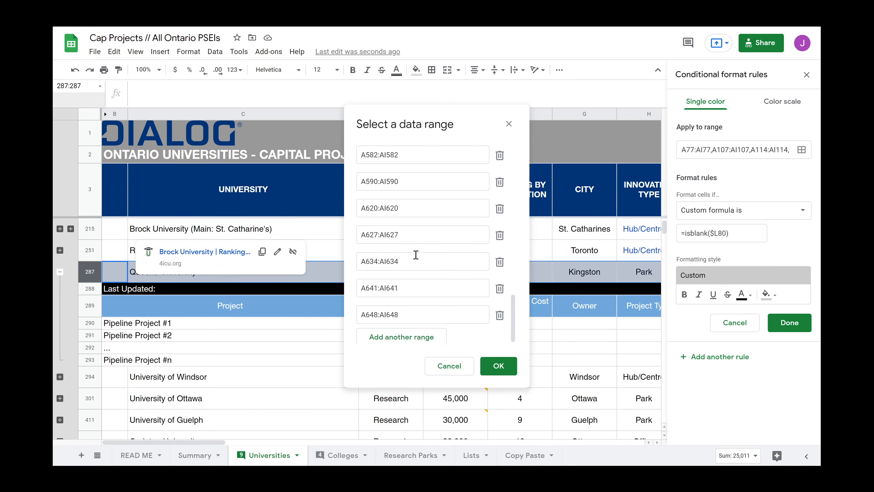
{"action": "scroll", "coordinate": [416, 255], "scroll_direction": "up", "scroll_amount": 15}
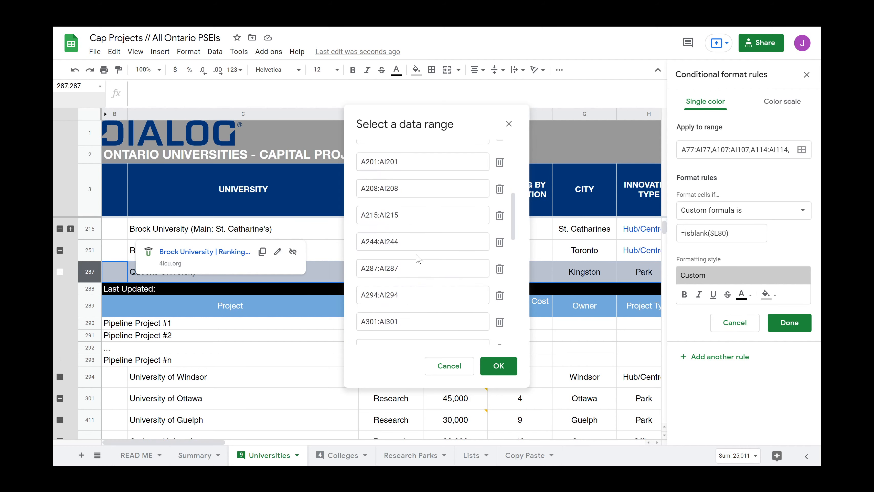
{"action": "left_click_drag", "start_coordinate": [409, 272], "coordinate": [354, 273]}
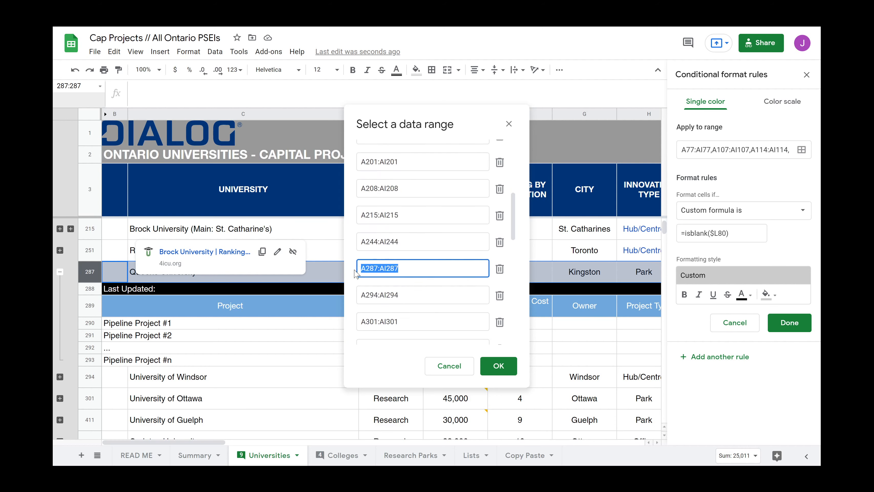
{"action": "left_click", "coordinate": [500, 268]}
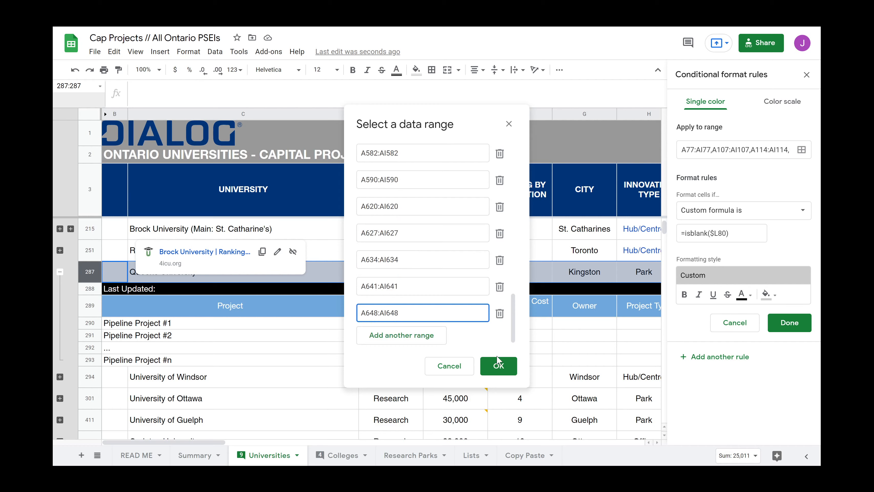
{"action": "left_click", "coordinate": [500, 366]}
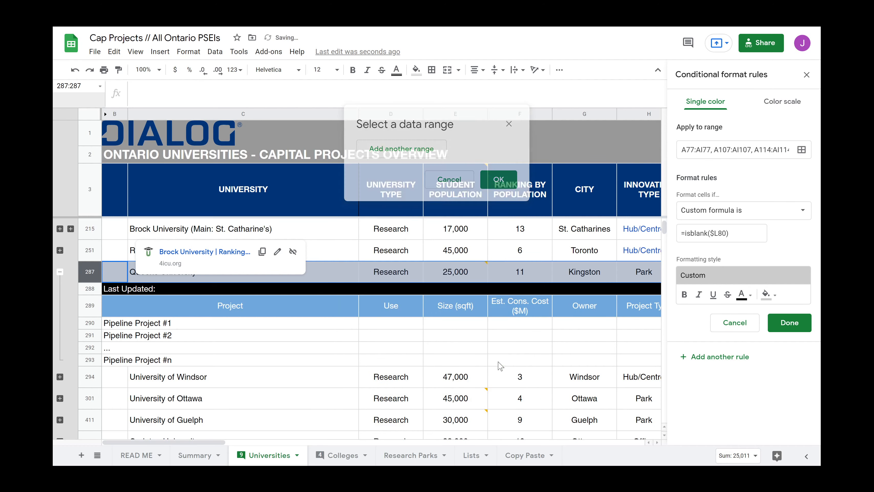
{"action": "left_click", "coordinate": [398, 339]}
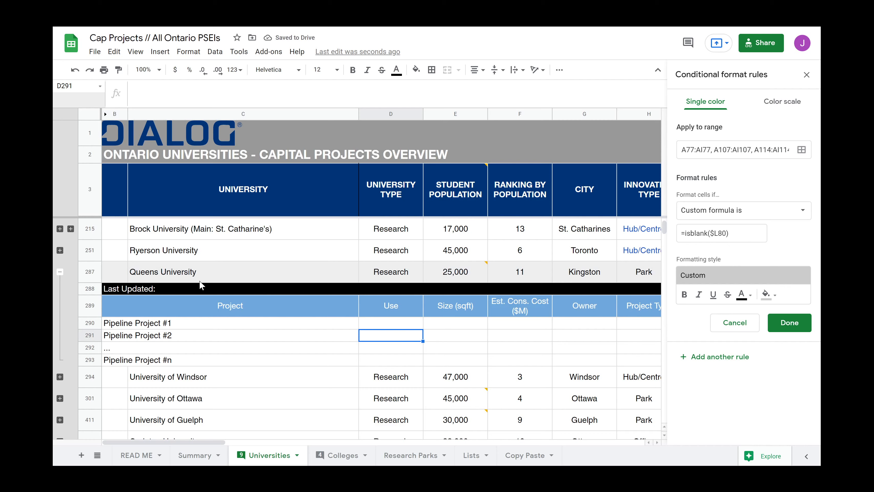
Undo the removal of Queens University's row from the =isblank($L80) rule and reapply that removal.
{"action": "key", "text": "ctrl+z"}
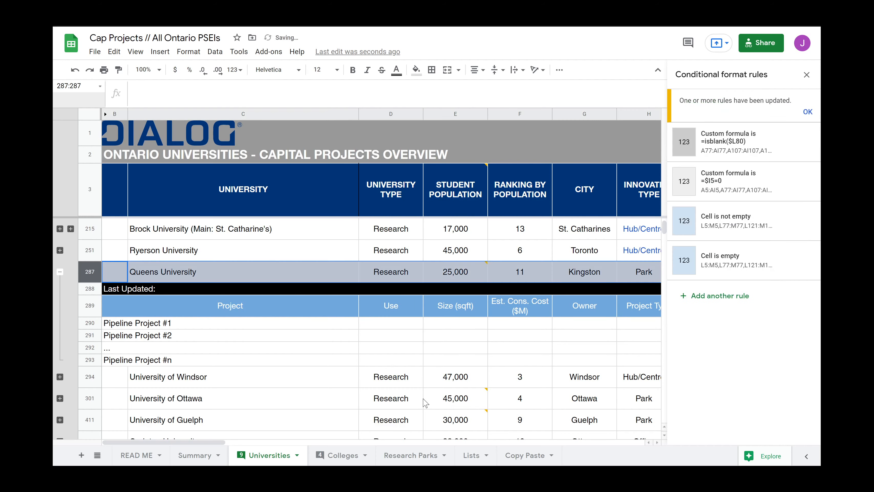
{"action": "left_click", "coordinate": [807, 113]}
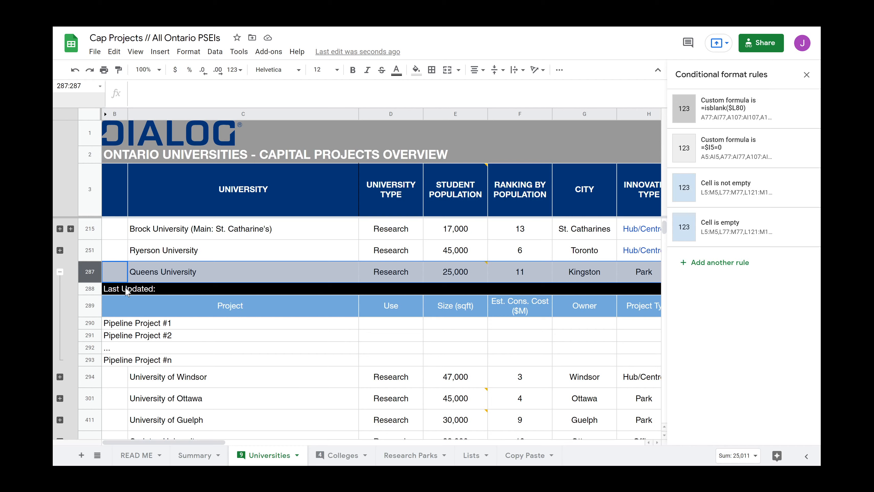
{"action": "left_click", "coordinate": [96, 289]}
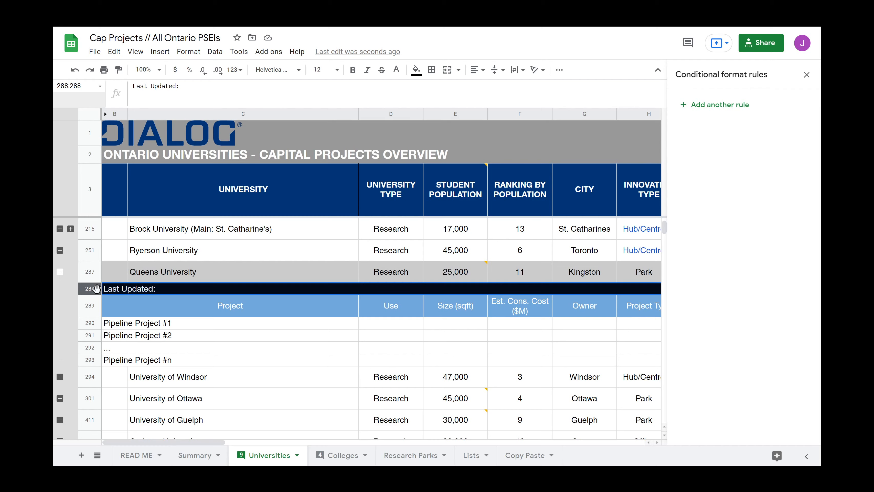
{"action": "key", "text": "ctrl+z"}
{"action": "left_click", "coordinate": [230, 351]}
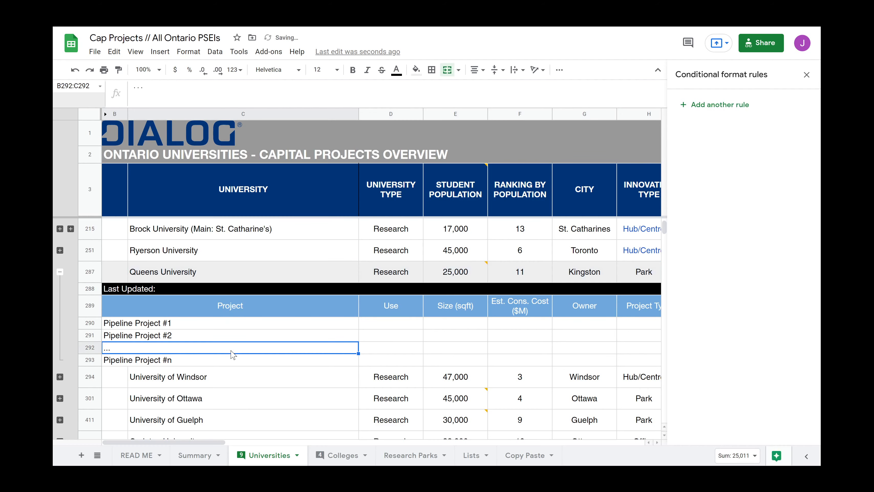
Fill Queens University's cells B287:M287 with grey directly instead of through a conditional formatting rule.
{"action": "left_click", "coordinate": [120, 259]}
{"action": "left_click_drag", "start_coordinate": [118, 275], "coordinate": [517, 276]}
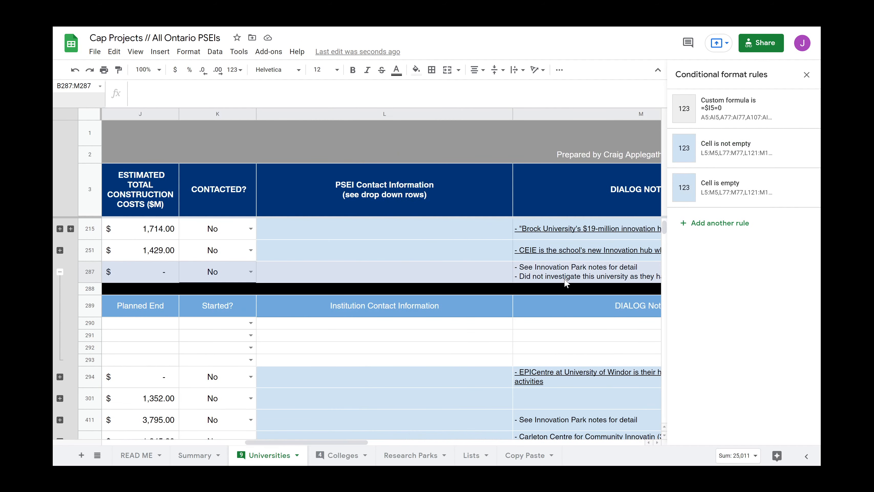
{"action": "left_click", "coordinate": [413, 71]}
{"action": "left_click", "coordinate": [464, 186]}
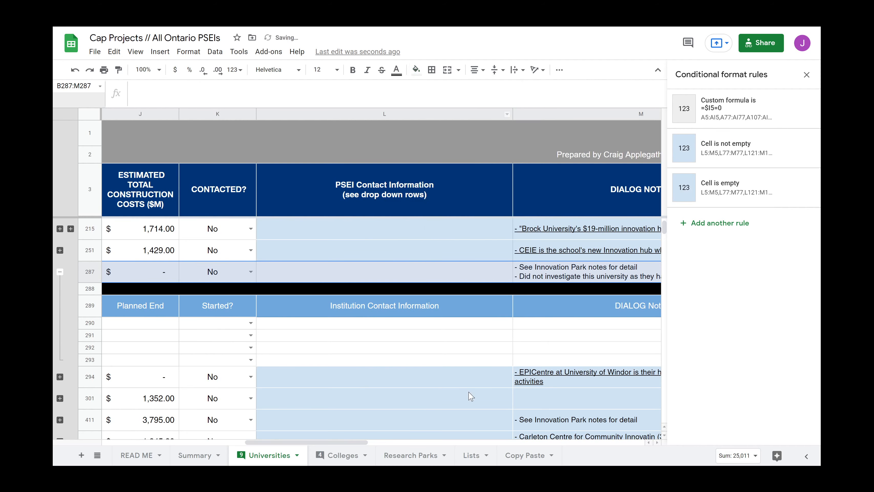
{"action": "left_click", "coordinate": [475, 351]}
Remove the Queens University range A287:AI287 from the =$I5=0 conditional formatting rule.
{"action": "left_click", "coordinate": [507, 265]}
{"action": "left_click_drag", "start_coordinate": [553, 266], "coordinate": [64, 271]}
{"action": "mouse_move", "coordinate": [806, 109]}
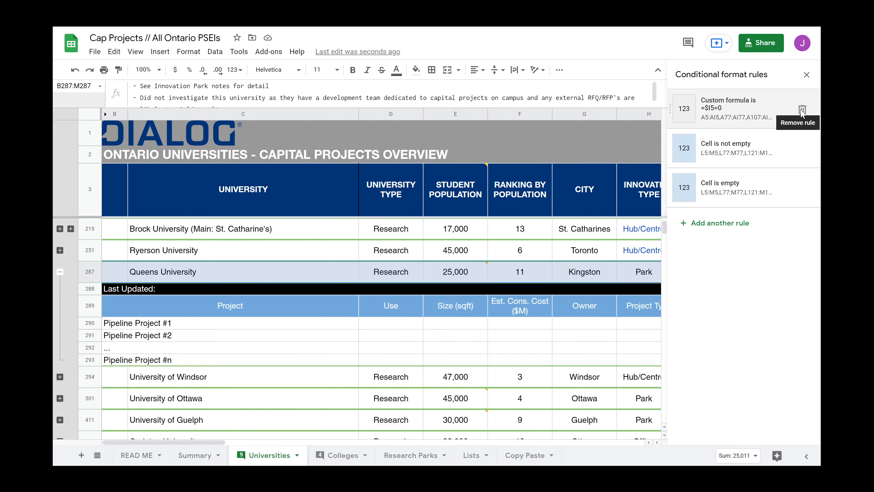
{"action": "left_click", "coordinate": [786, 122]}
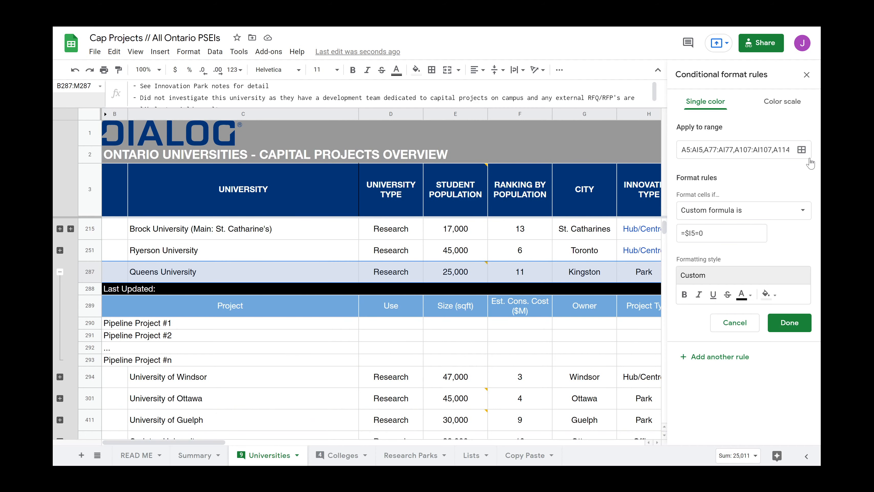
{"action": "left_click", "coordinate": [805, 152]}
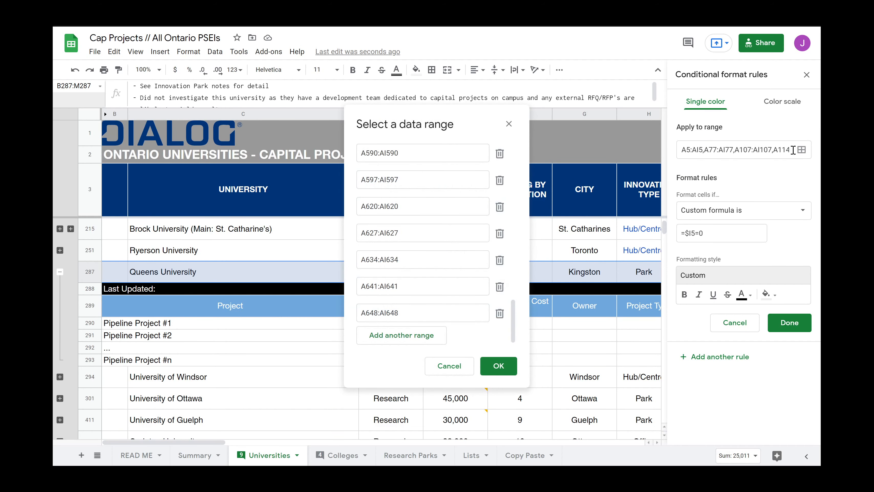
{"action": "scroll", "coordinate": [430, 279], "scroll_direction": "up", "scroll_amount": 10}
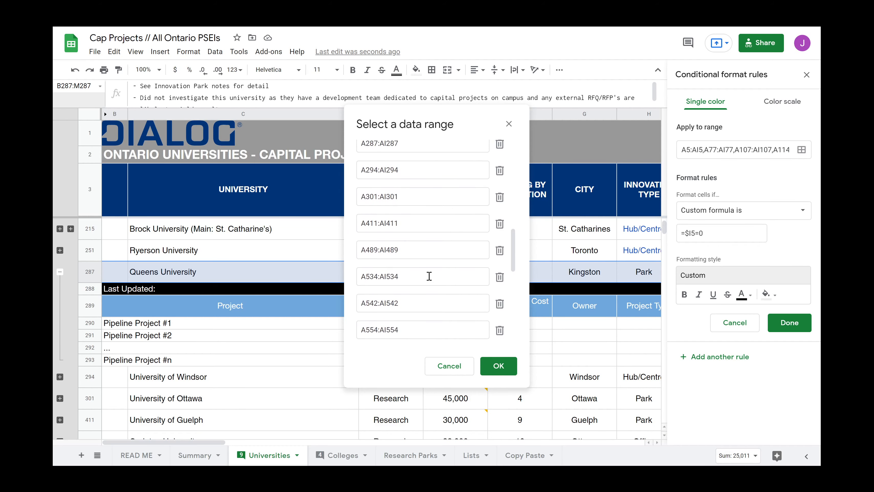
{"action": "scroll", "coordinate": [429, 277], "scroll_direction": "up", "scroll_amount": 2}
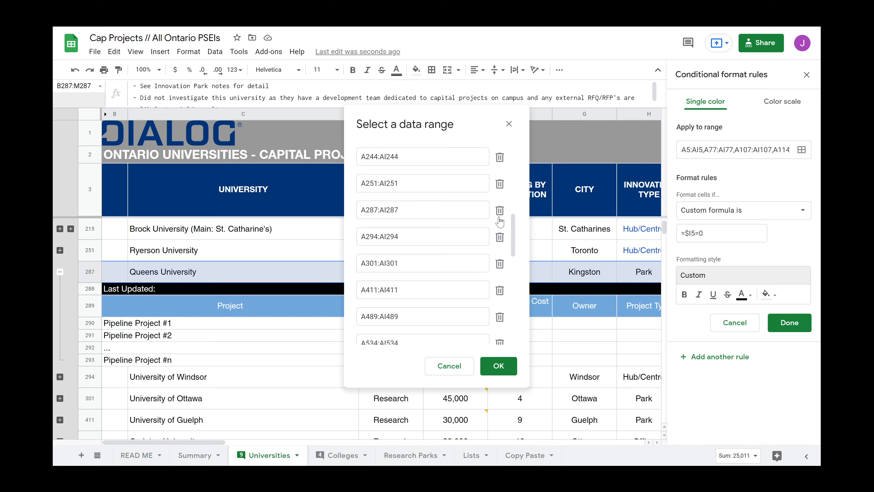
{"action": "scroll", "coordinate": [500, 221], "scroll_direction": "down", "scroll_amount": 5}
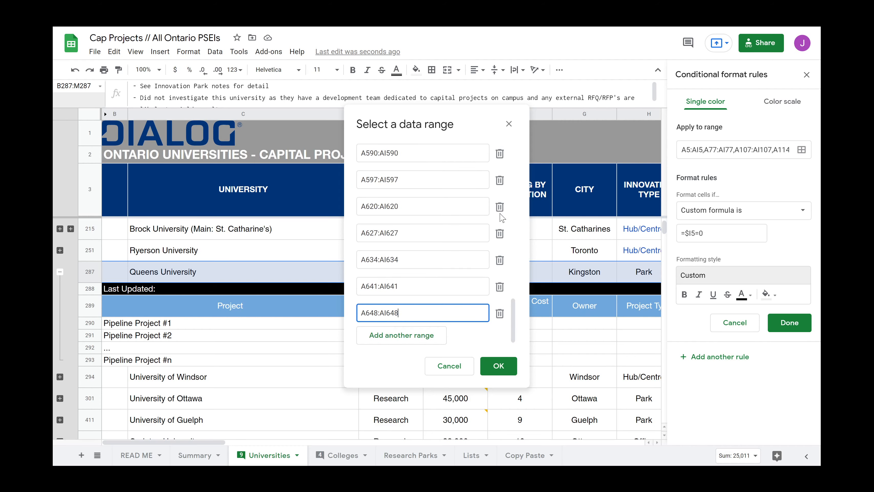
{"action": "scroll", "coordinate": [464, 264], "scroll_direction": "up", "scroll_amount": 10}
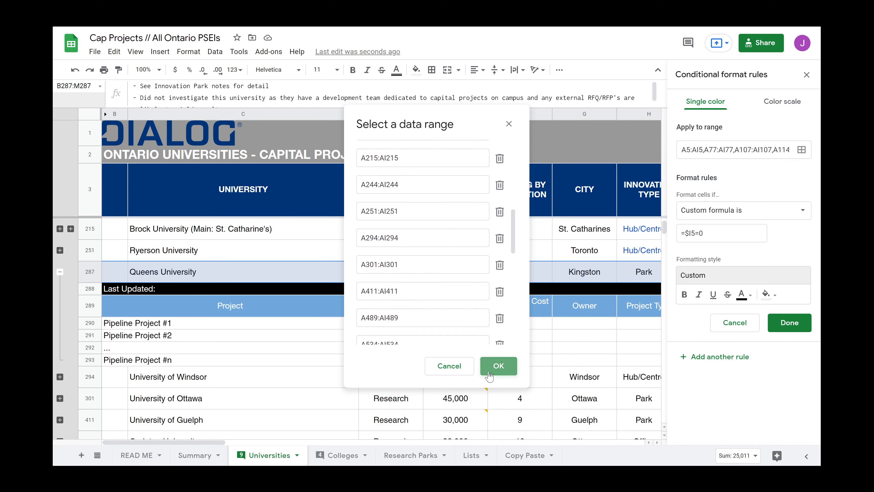
{"action": "left_click", "coordinate": [495, 367]}
{"action": "left_click", "coordinate": [307, 331]}
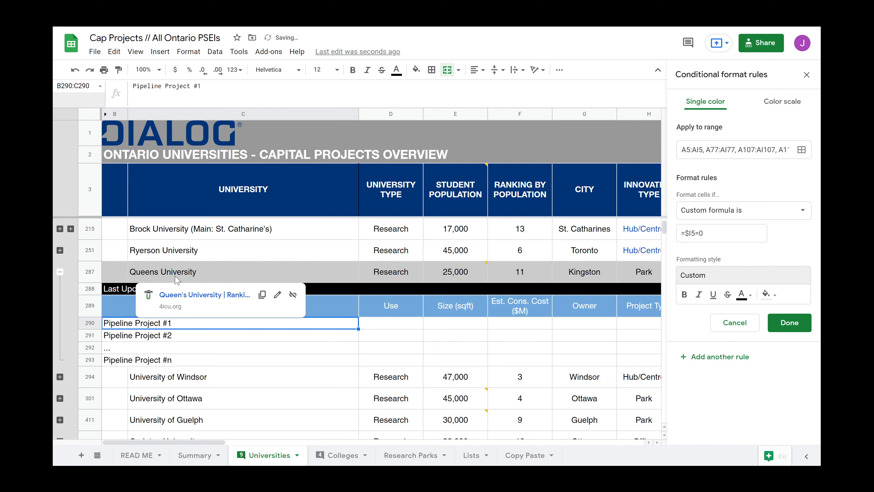
Undo the range removal from the =$I5=0 rule and the manual grey fill on Queens University's row, and dismiss the rules notice.
{"action": "left_click_drag", "start_coordinate": [108, 273], "coordinate": [320, 282]}
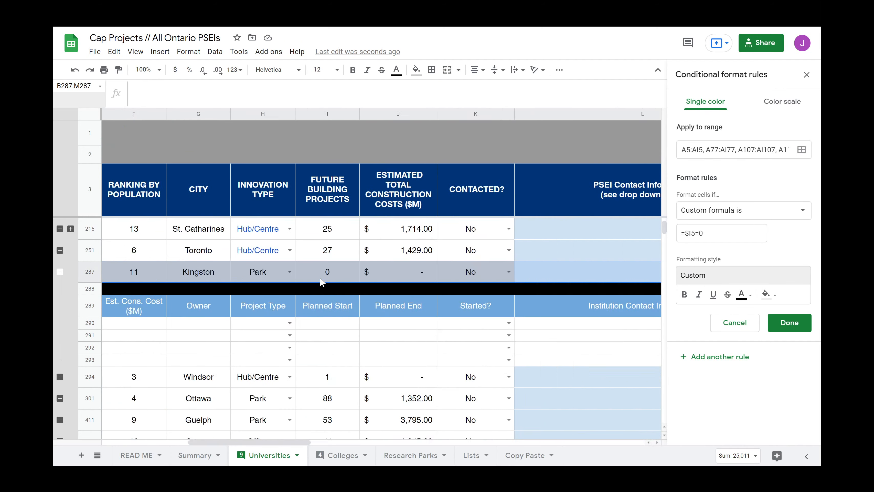
{"action": "mouse_move", "coordinate": [310, 274]}
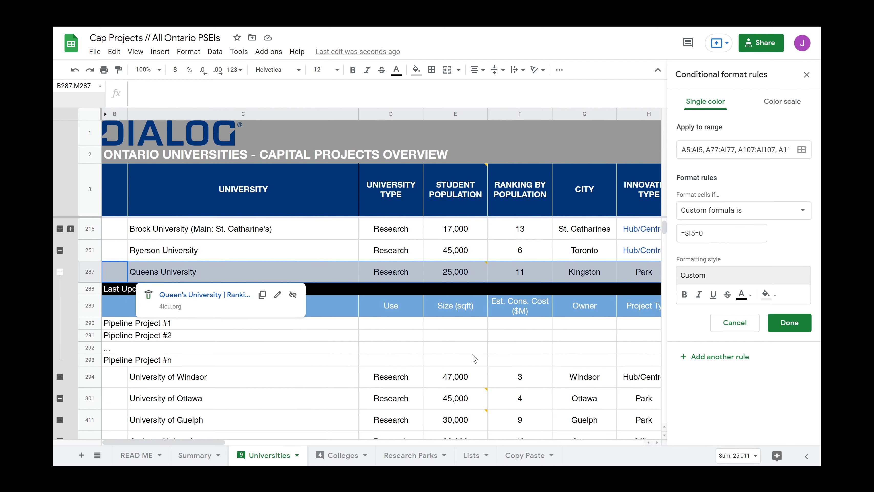
{"action": "key", "text": "ctrl+z"}
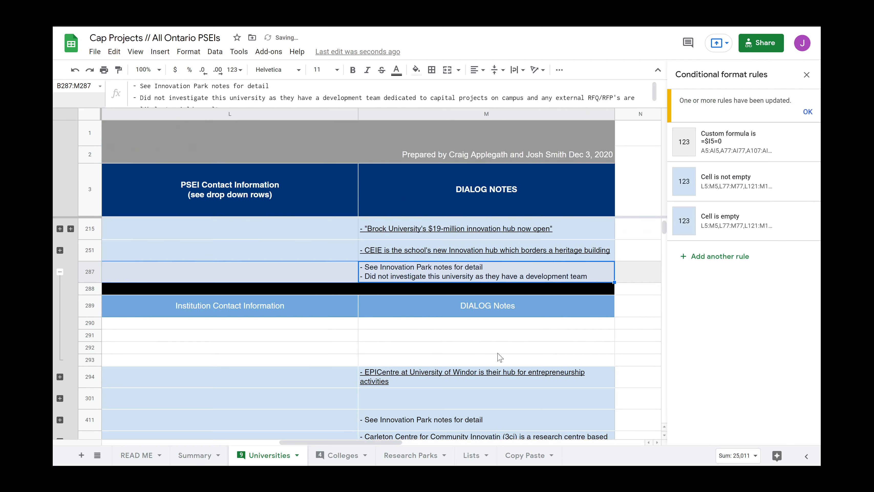
{"action": "key", "text": "ctrl+z"}
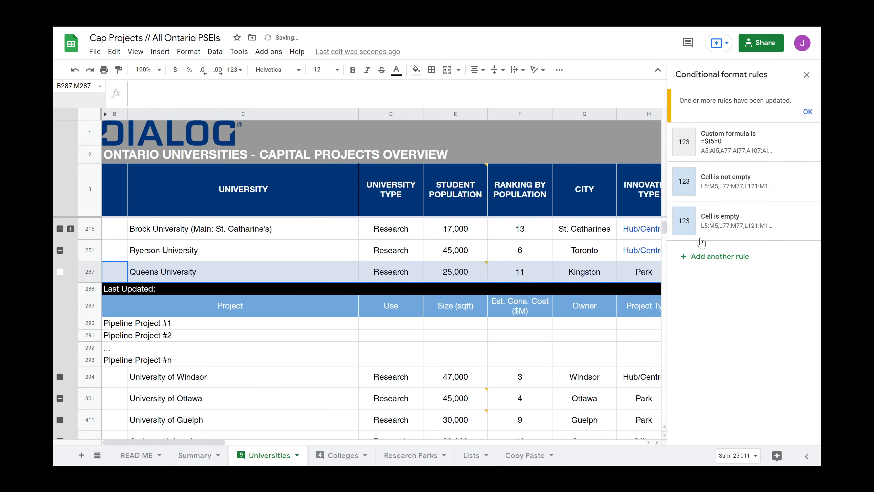
{"action": "left_click", "coordinate": [809, 113]}
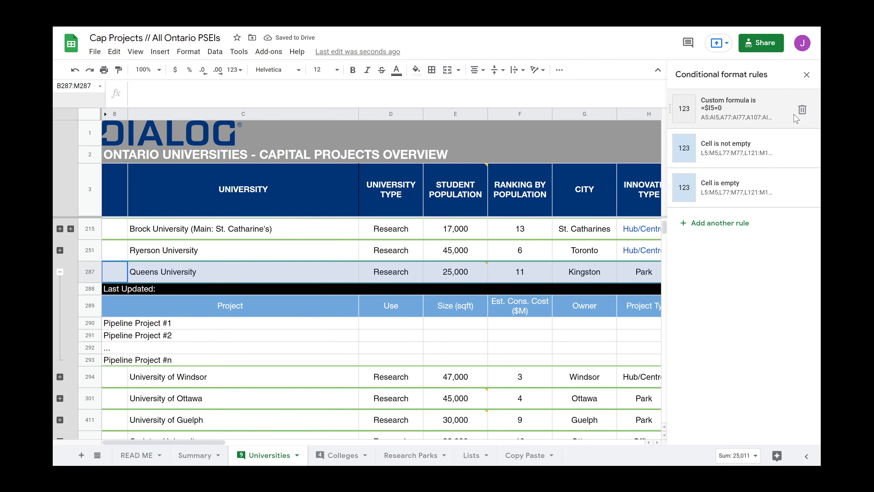